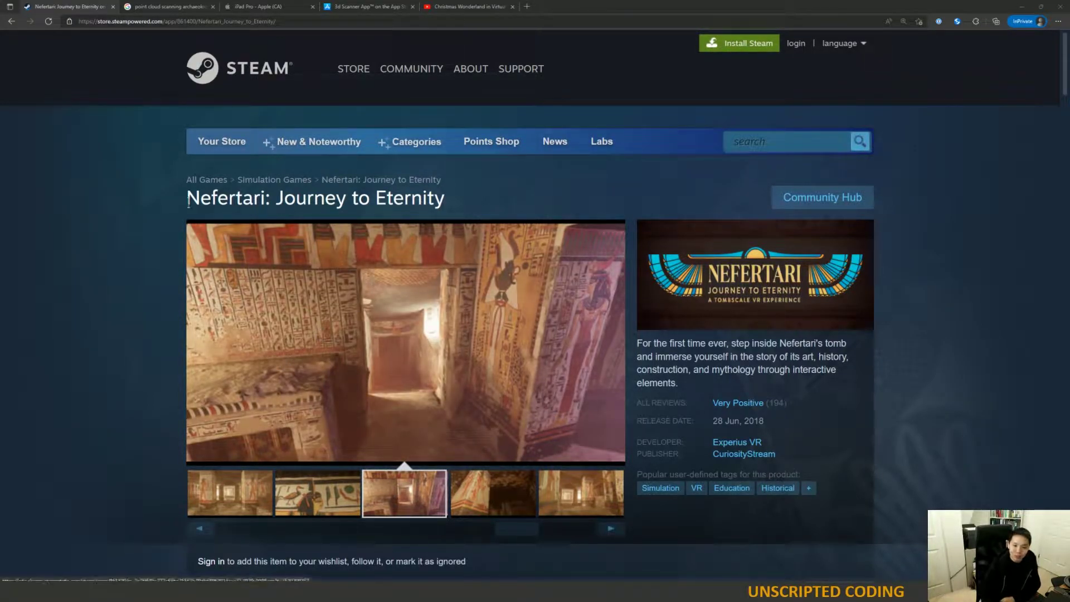
Play the Nefertari: Journey to Eternity trailer from the media strip, then switch to the archaeology point cloud images.
drag(186, 198, 460, 200)
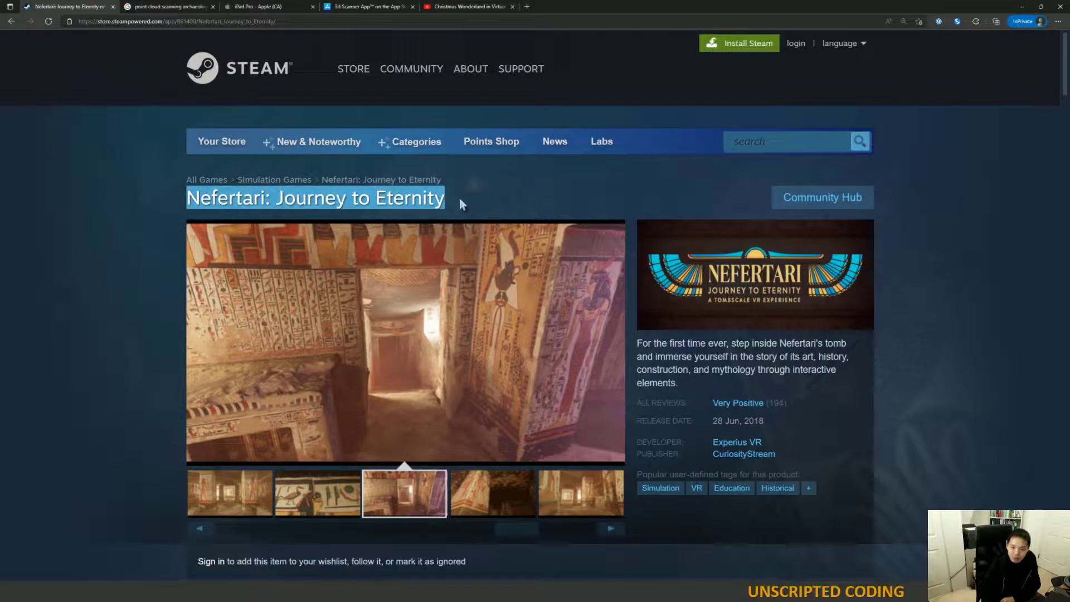
click(130, 228)
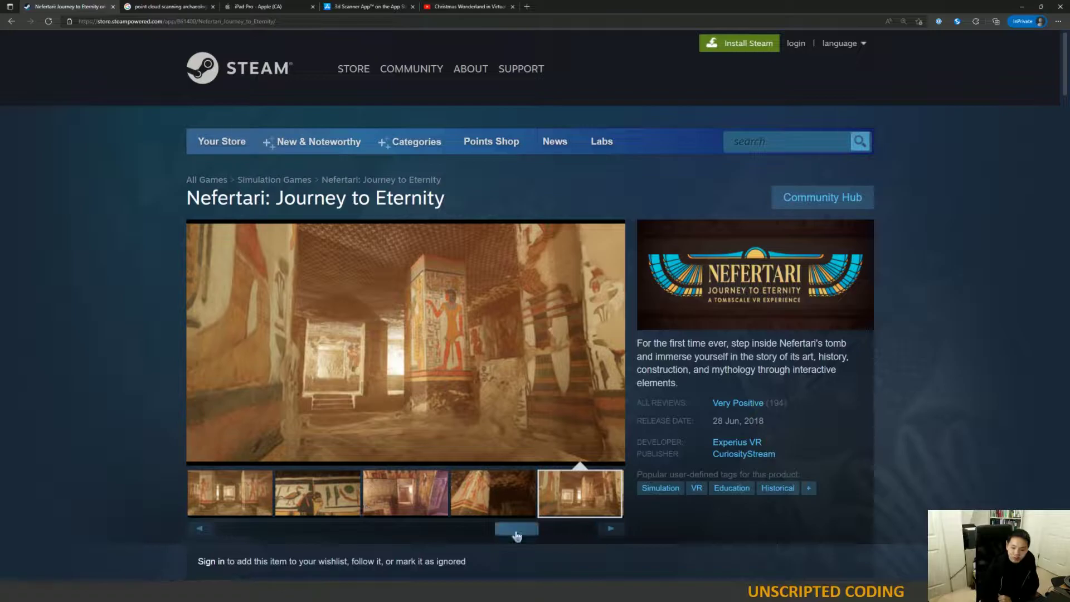
drag(505, 528, 258, 533)
click(262, 499)
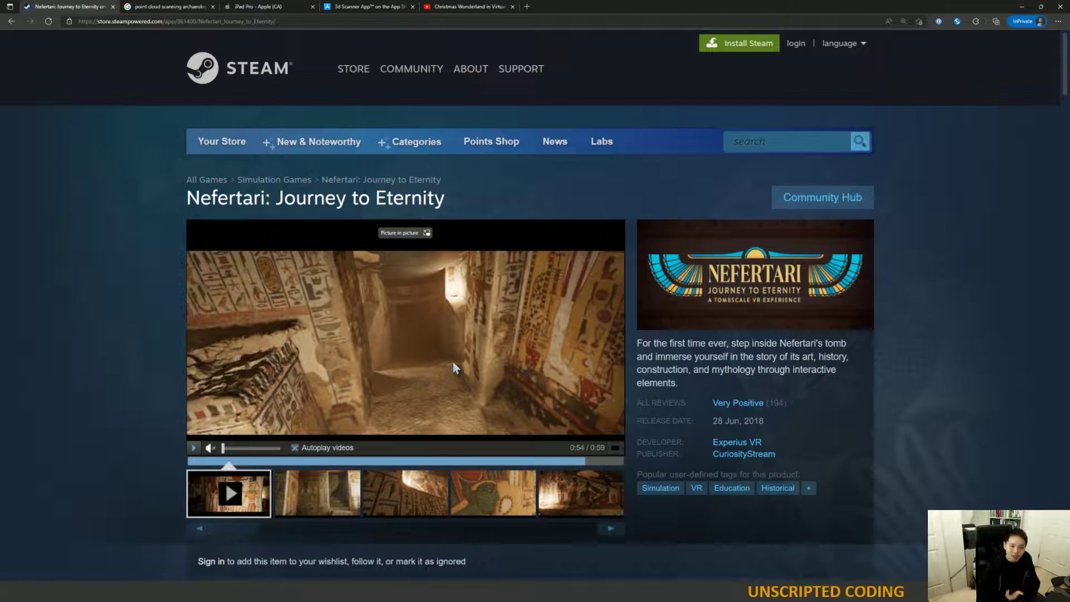
key(ctrl+Tab)
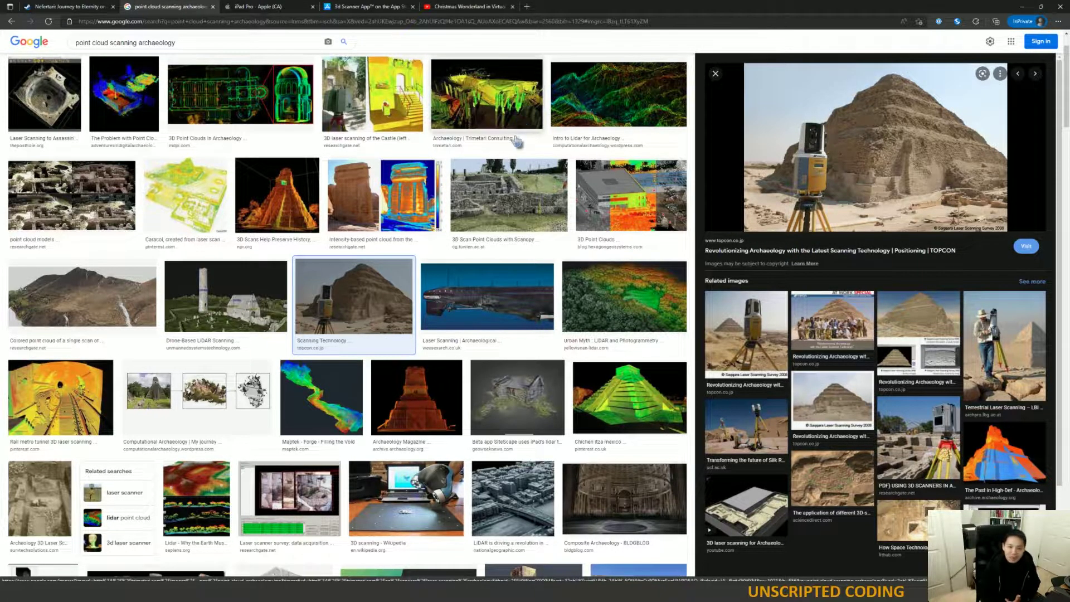
Preview the NPR pyramid and Intro to Lidar for Archaeology images, then move to the iPad Pro page.
click(289, 199)
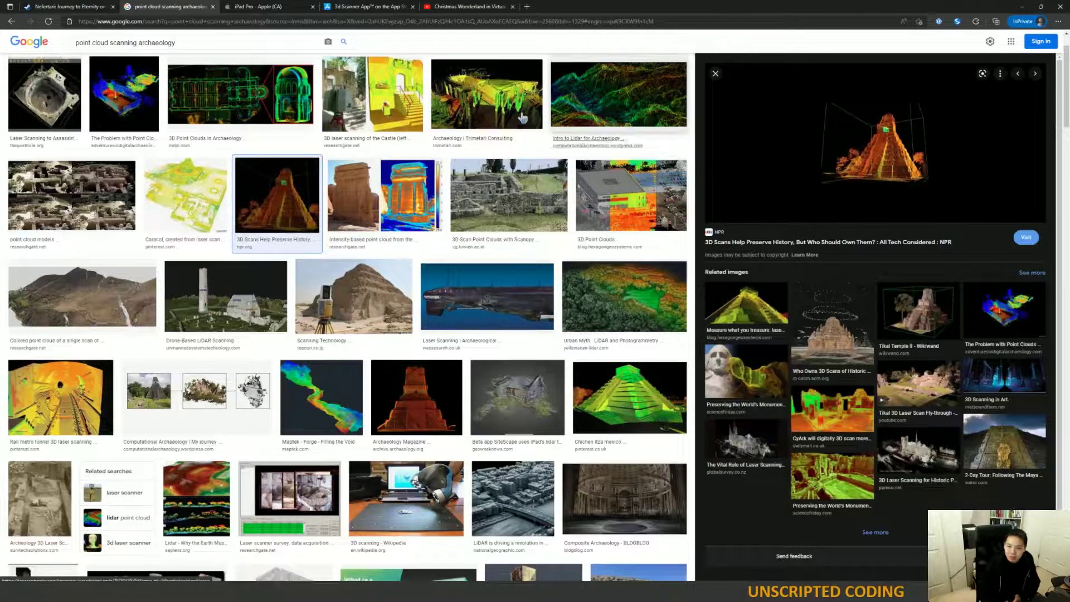
click(487, 108)
click(637, 106)
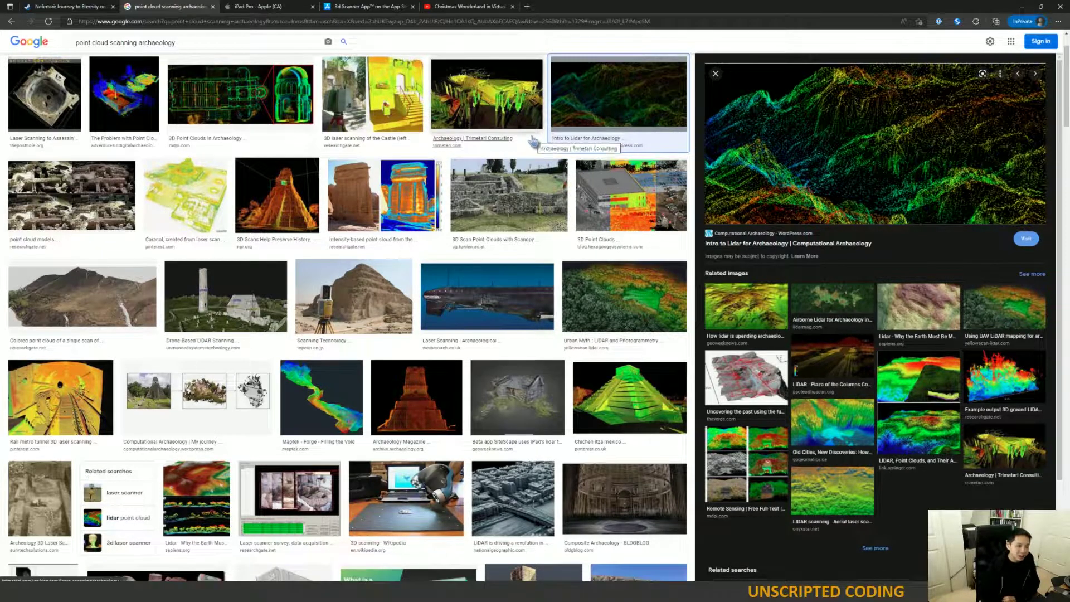
key(ctrl+Tab)
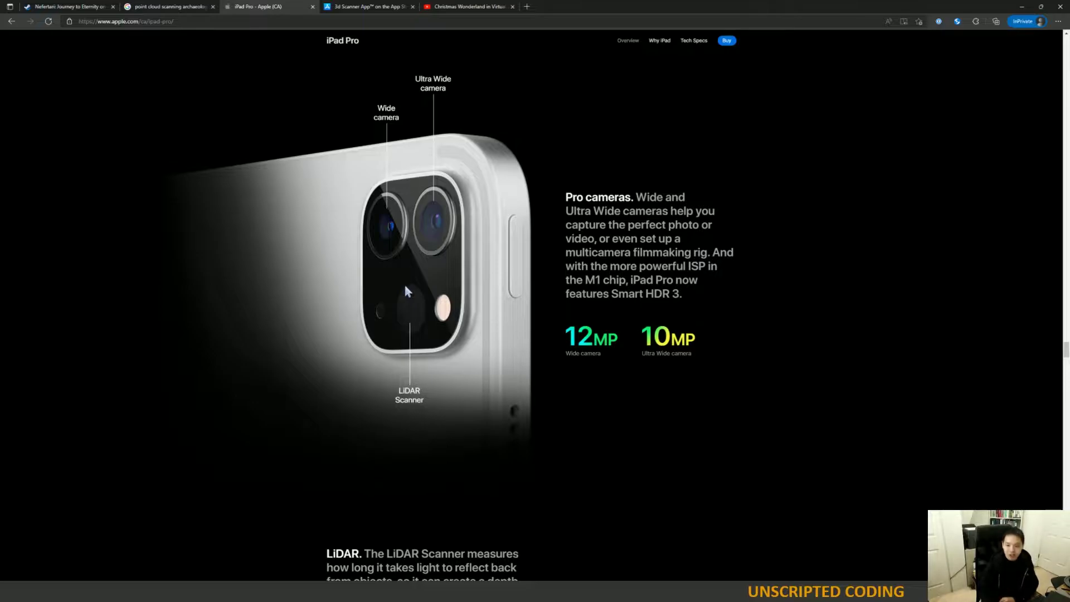
Scroll through the iPad Pro LiDAR section and check the Scanning Technology pyramid image.
scroll(430, 293, down, 3)
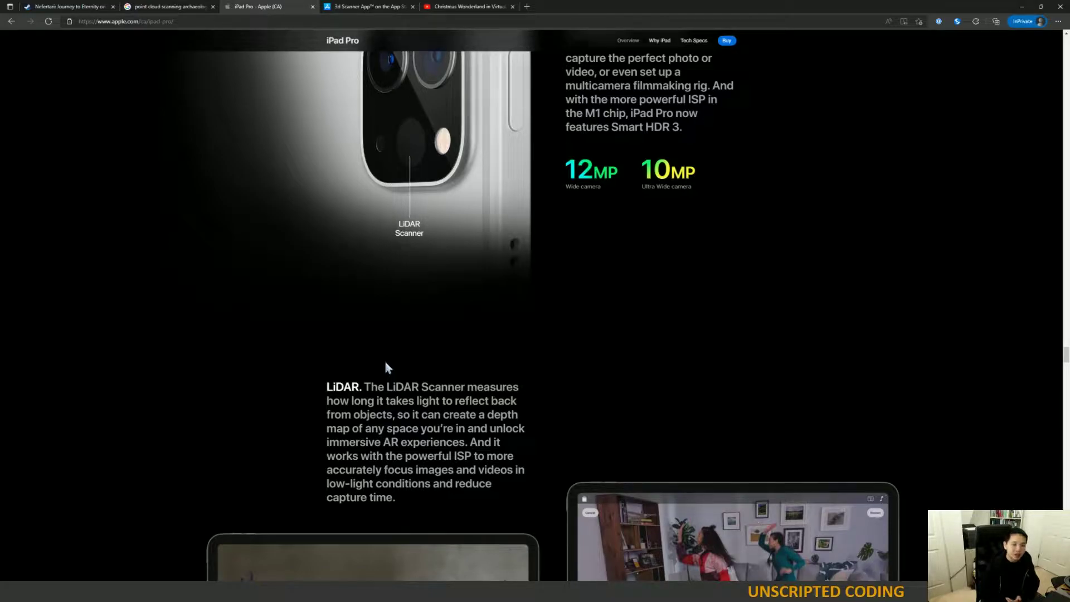
scroll(385, 365, up, 3)
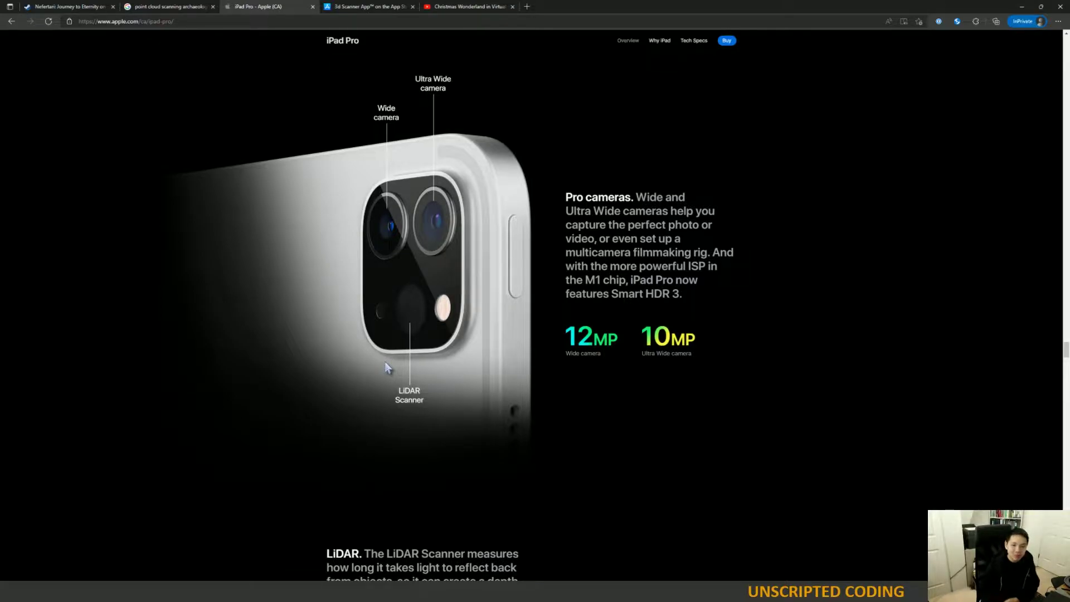
click(167, 7)
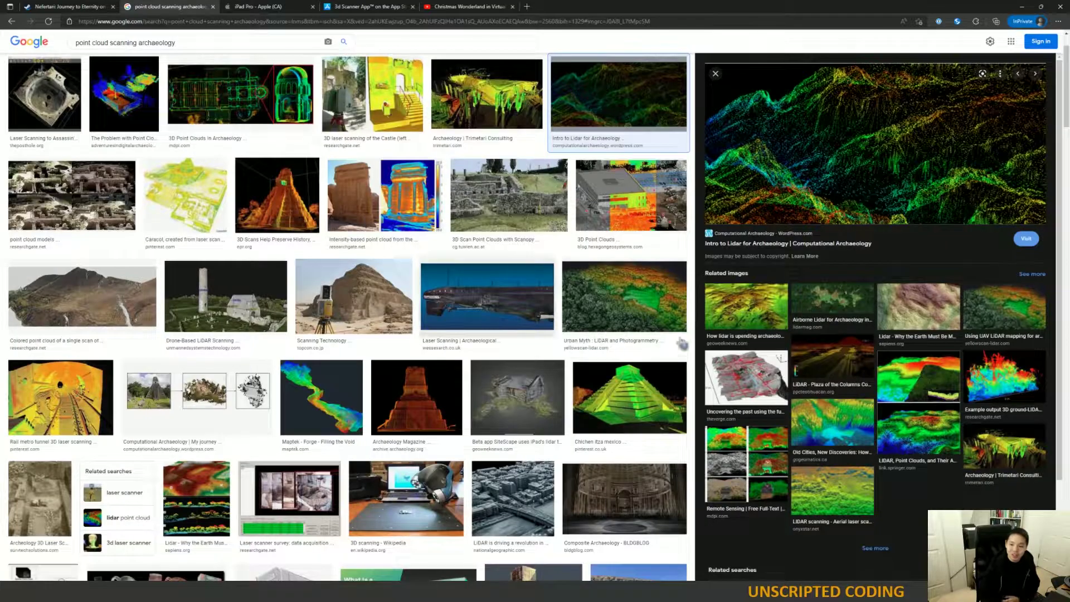
click(343, 325)
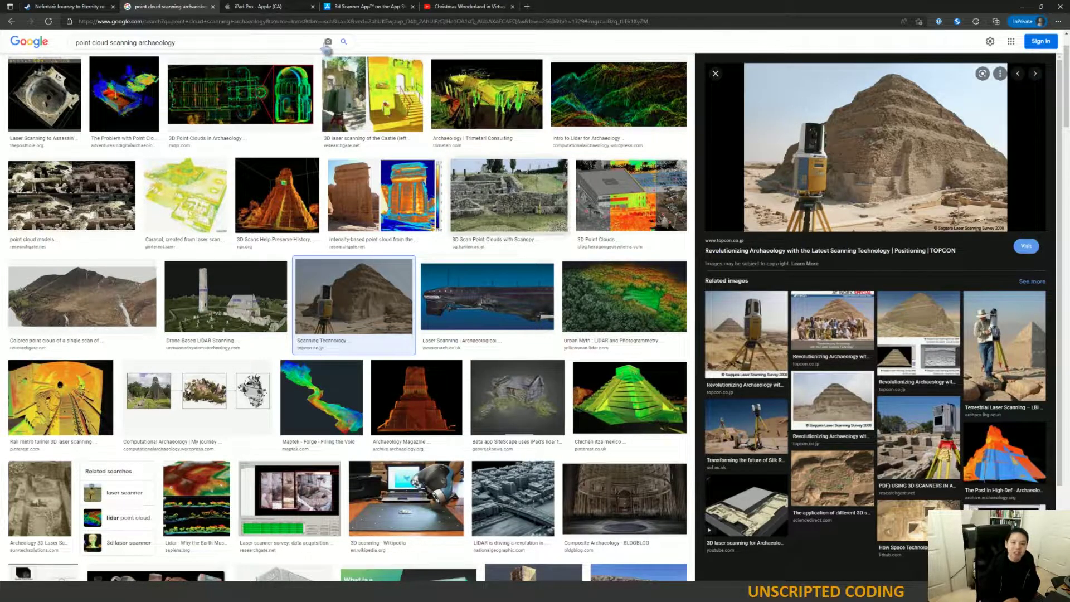
click(275, 7)
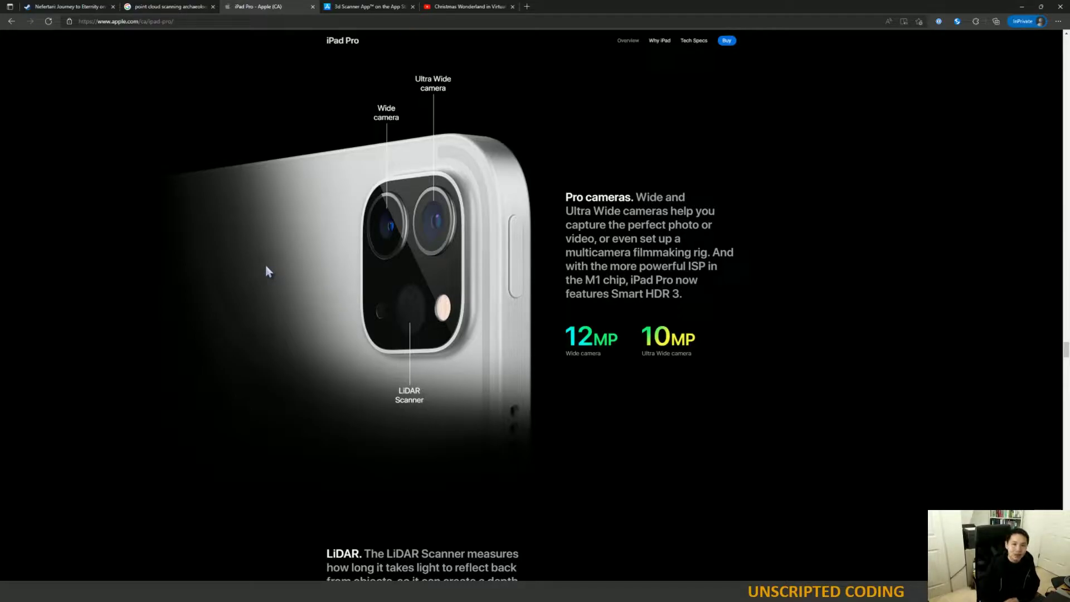
click(363, 6)
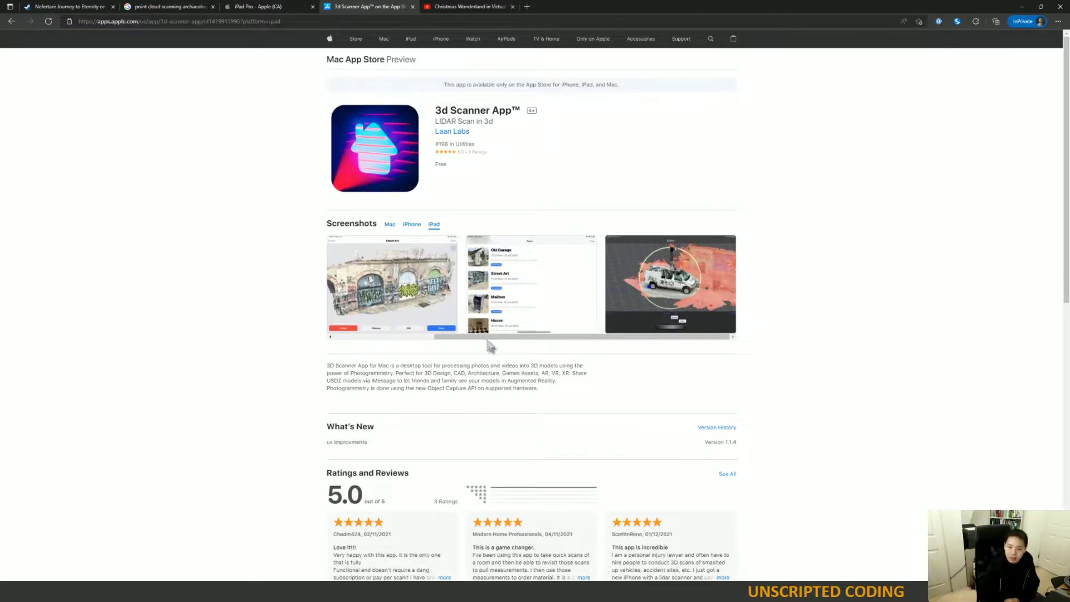
drag(466, 337, 329, 344)
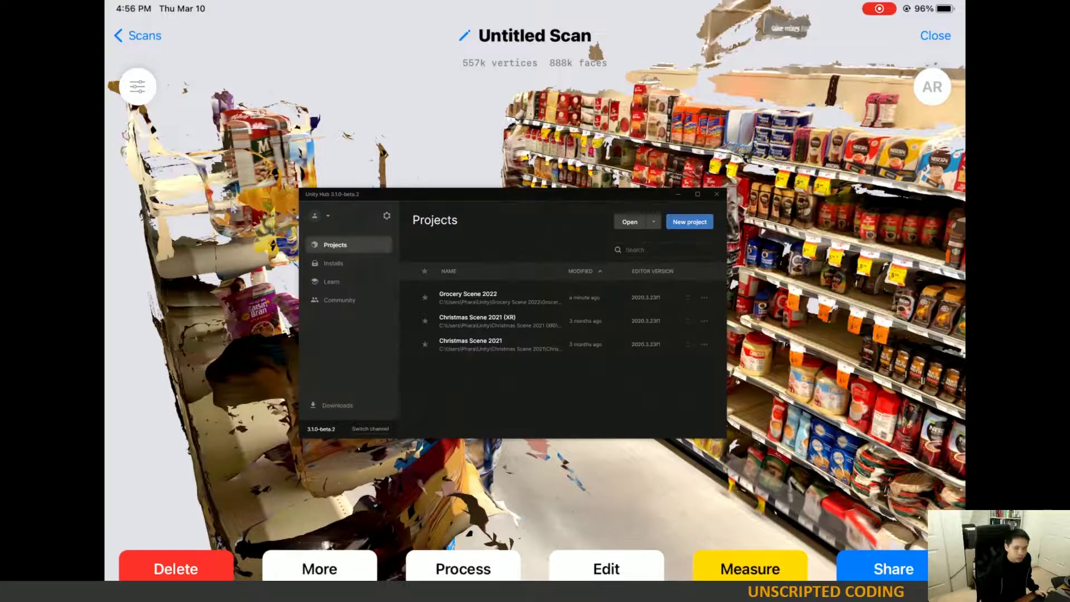
Move the Unity Hub project list window up and to the right.
drag(515, 191, 592, 131)
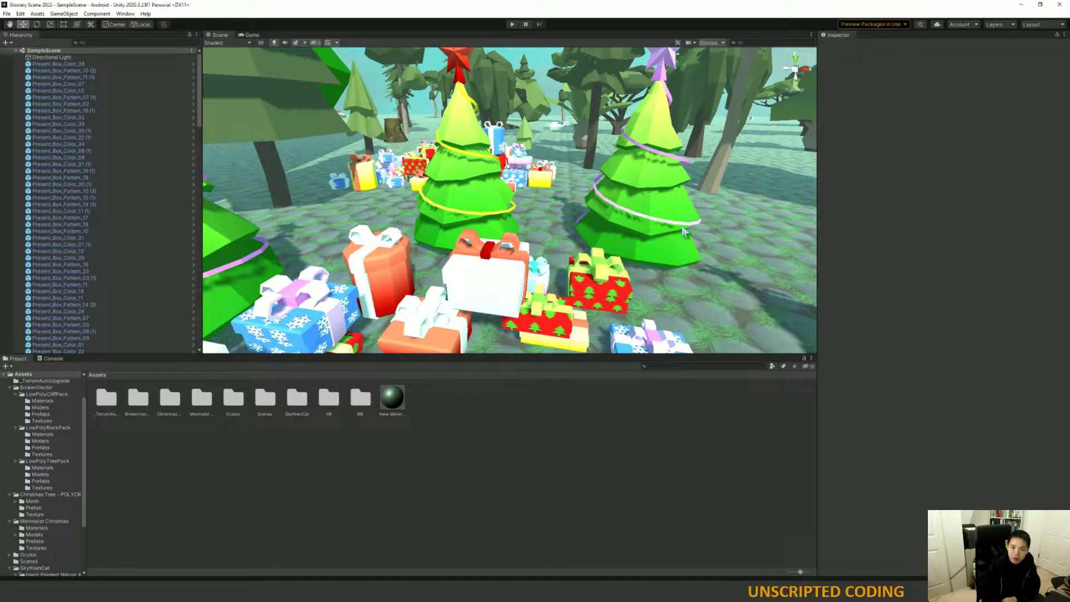
Fly the Scene view camera forward into the Christmas trees.
right_drag(727, 189, 245, 152)
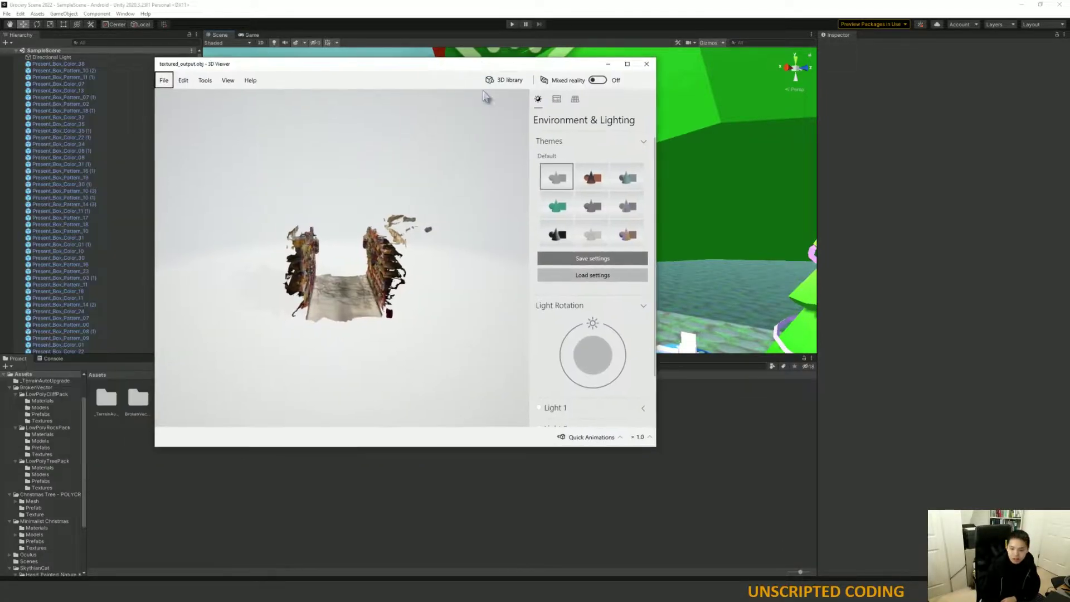
Zoom and orbit the aisle scan until the Cheerios and Vector cereal shelves face the front.
scroll(388, 346, up, 10)
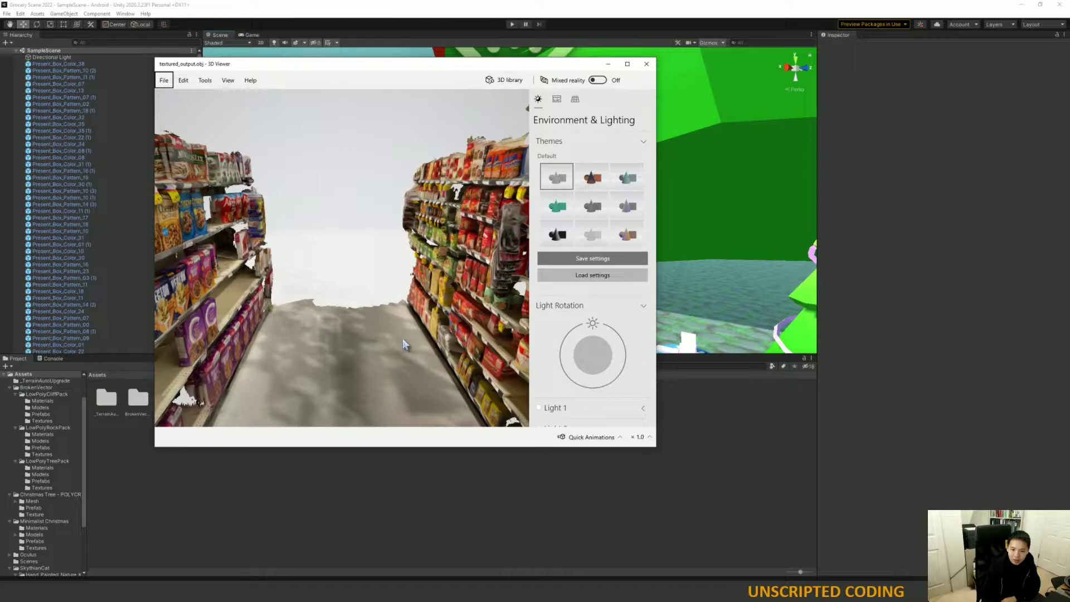
scroll(400, 322, down, 10)
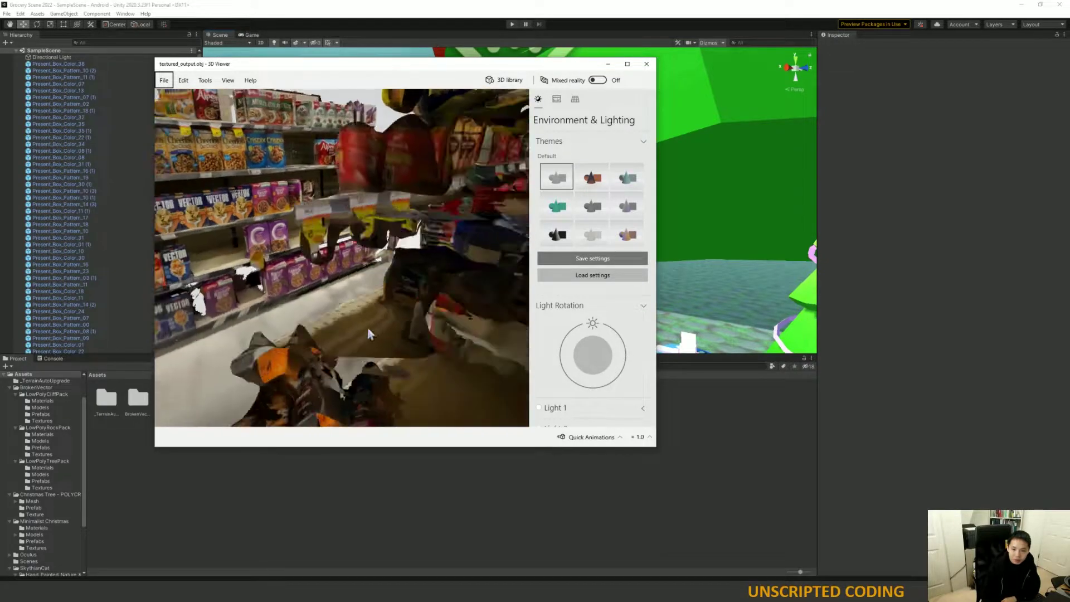
scroll(363, 324, up, 6)
scroll(361, 325, up, 8)
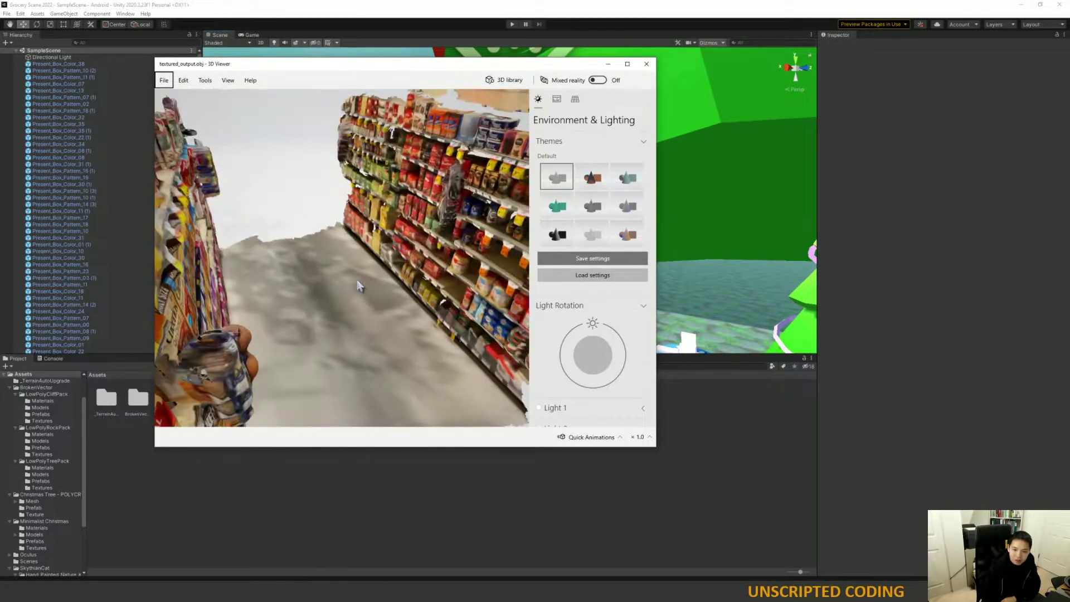
scroll(389, 257, down, 10)
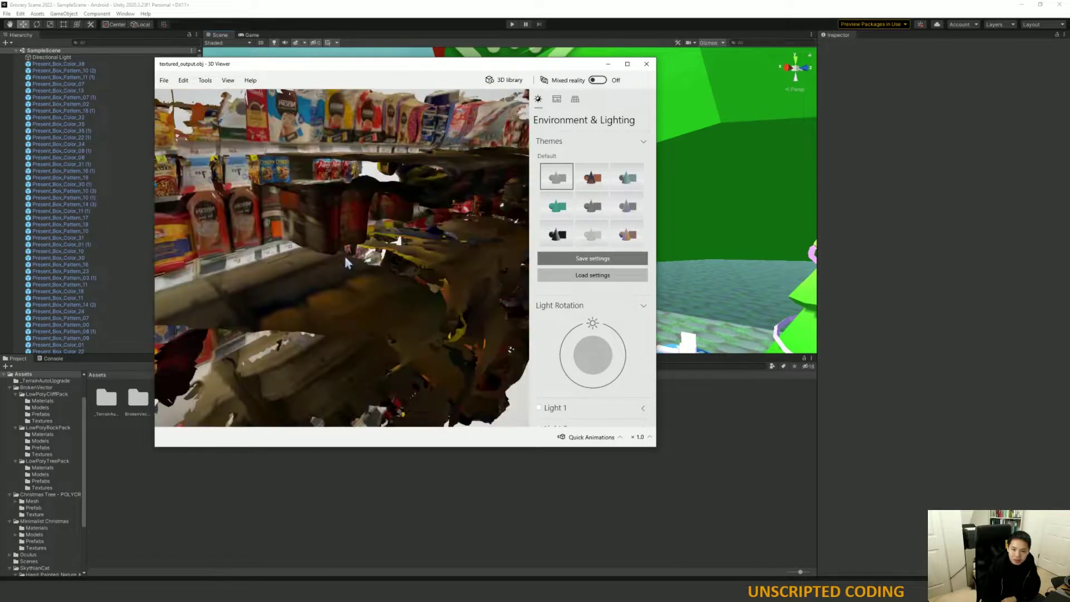
scroll(329, 290, up, 5)
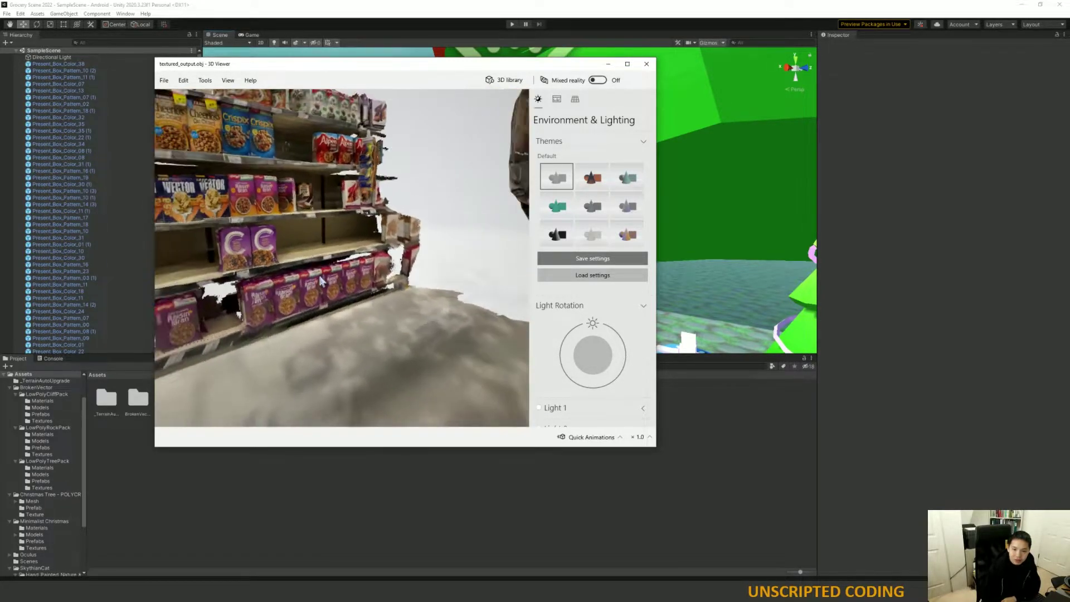
scroll(266, 265, down, 5)
scroll(265, 265, up, 5)
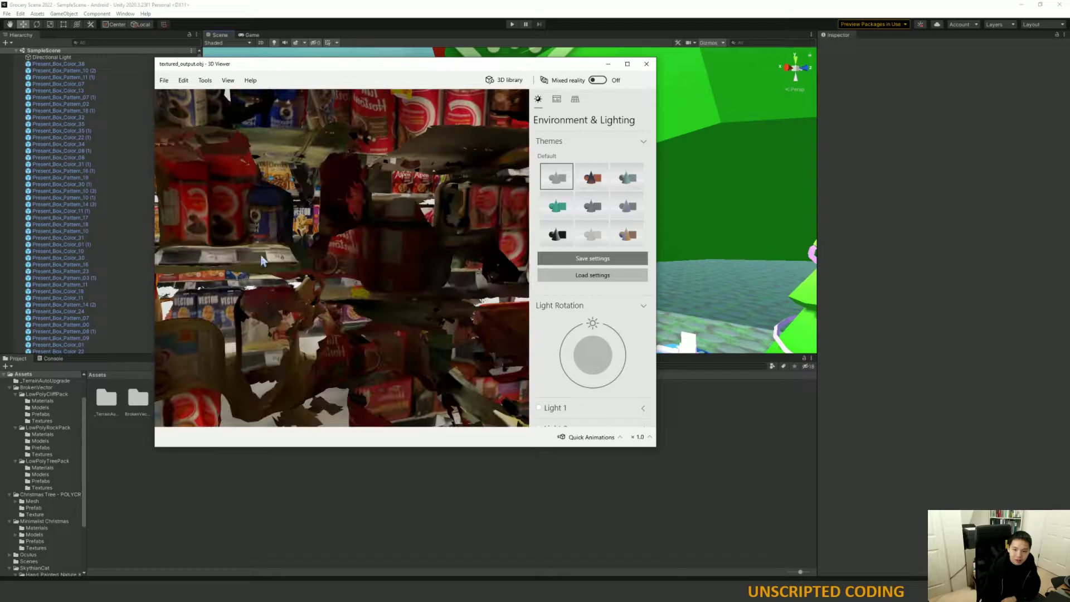
scroll(301, 269, down, 6)
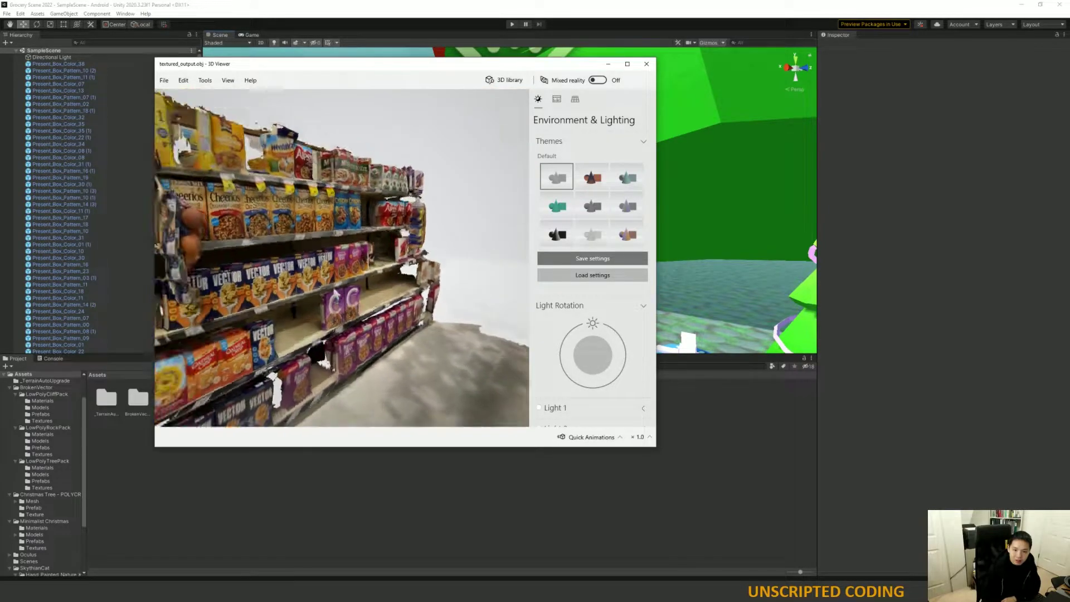
scroll(336, 292, up, 5)
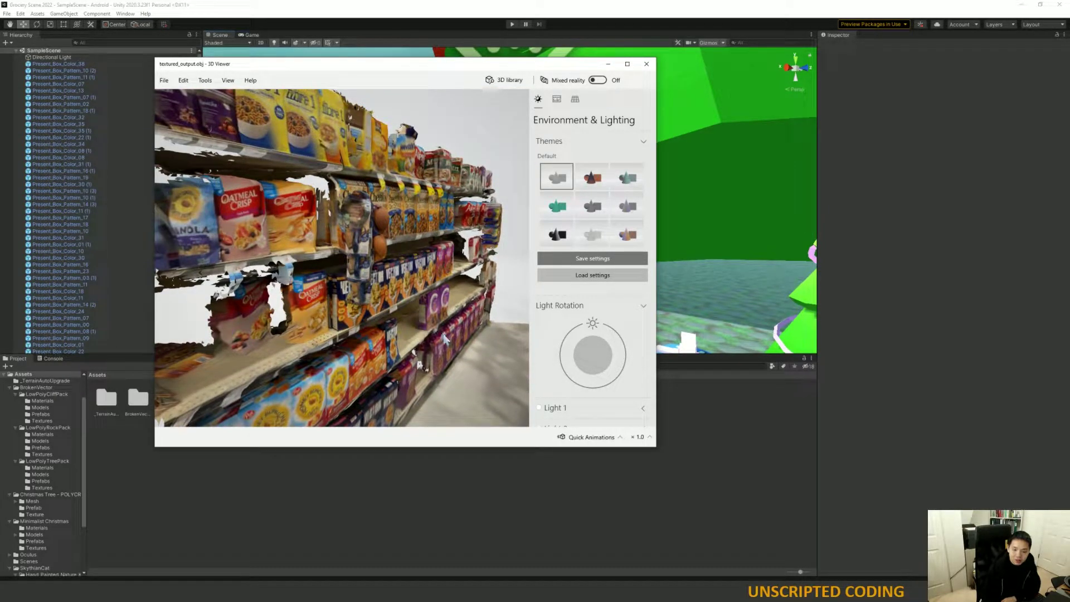
drag(443, 339, 411, 341)
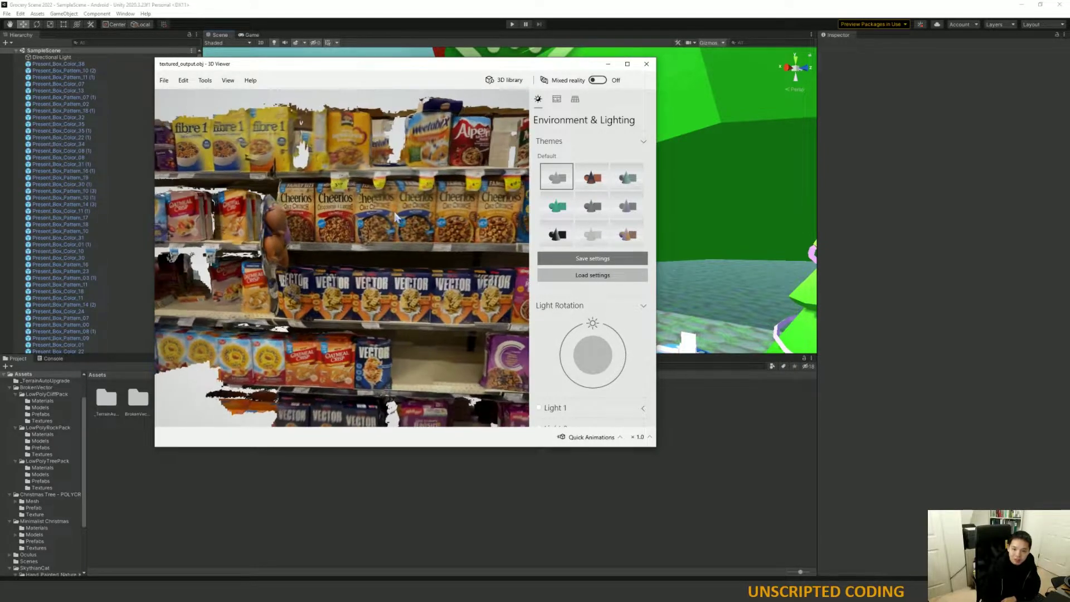
Maximize 3D Viewer and zoom to frame the full coffee, tea and canned goods shelf.
click(627, 64)
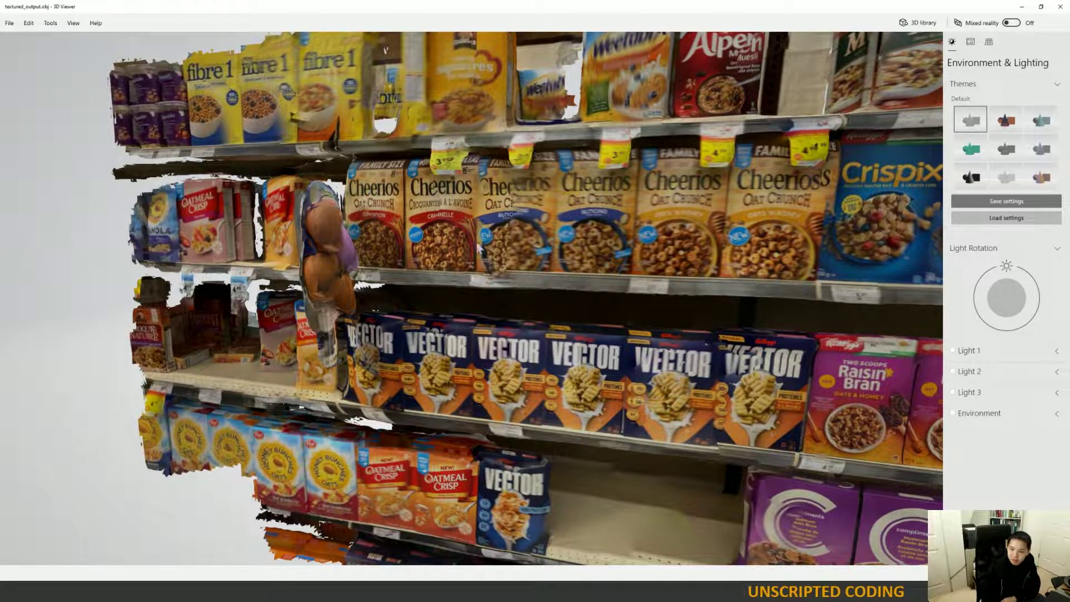
scroll(552, 187, up, 5)
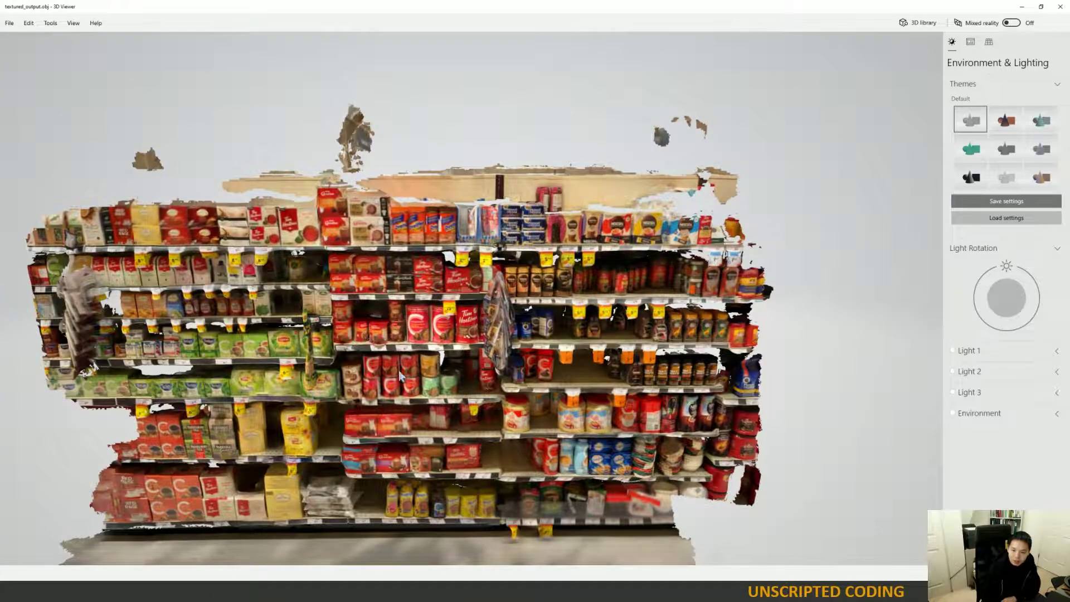
scroll(404, 374, up, 3)
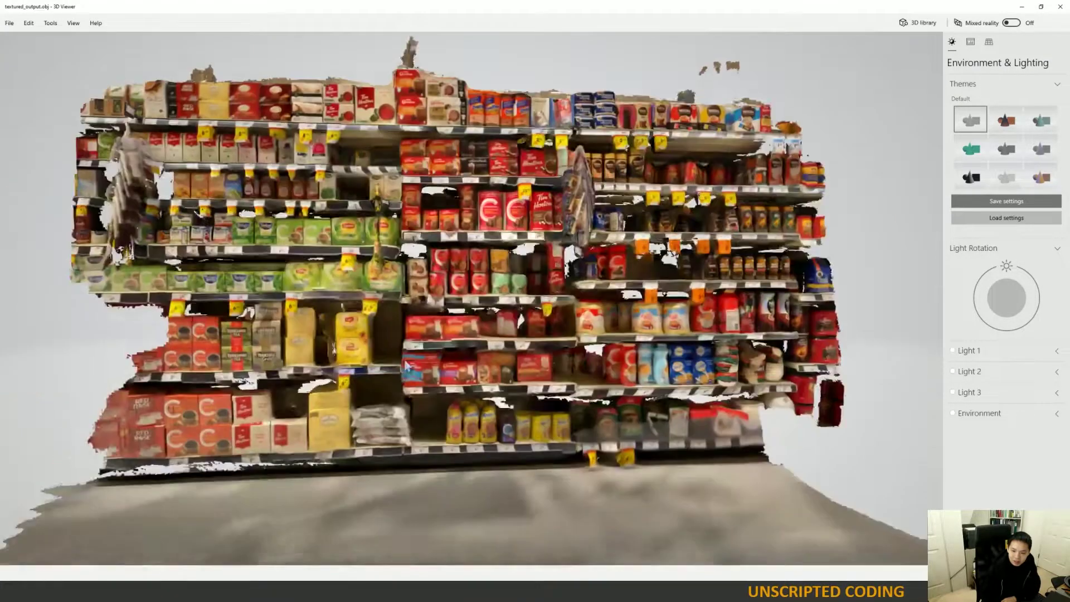
scroll(404, 371, up, 2)
drag(440, 340, 327, 223)
scroll(312, 222, up, 3)
key(Home)
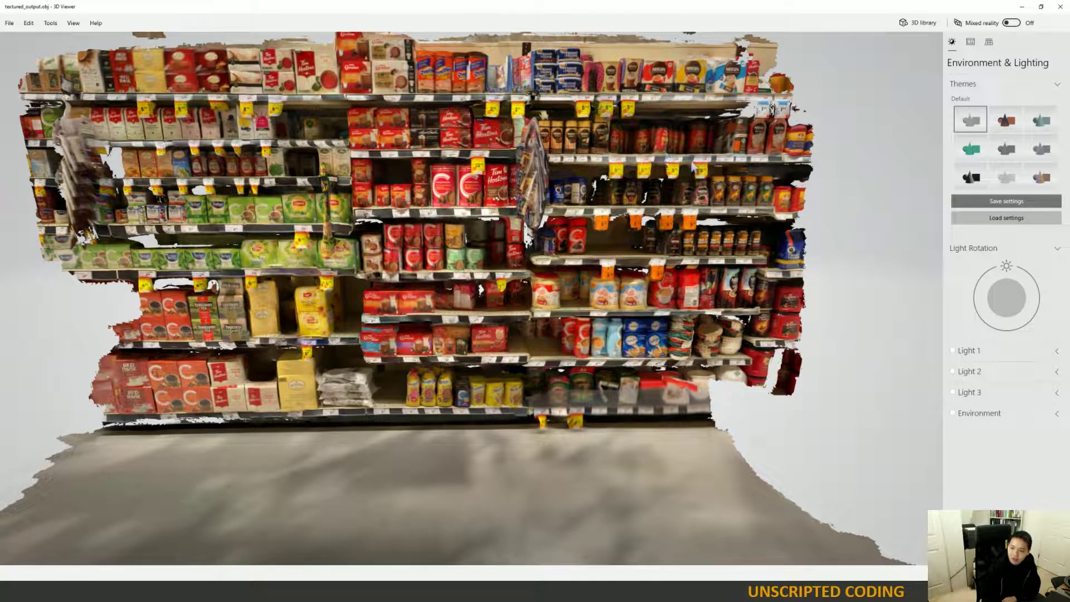
drag(694, 170, 441, 454)
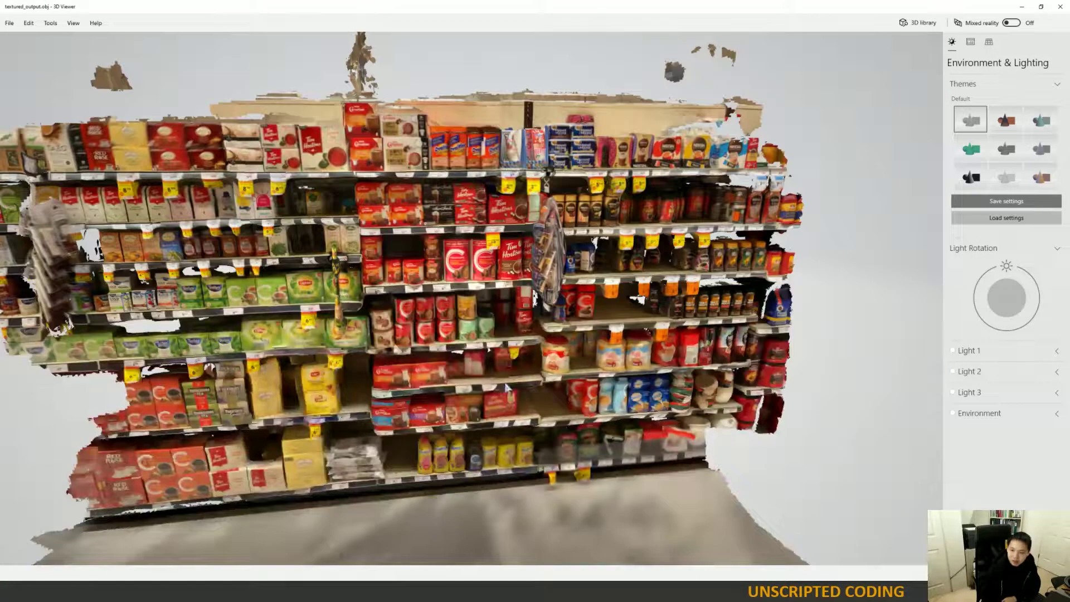
drag(684, 245, 519, 427)
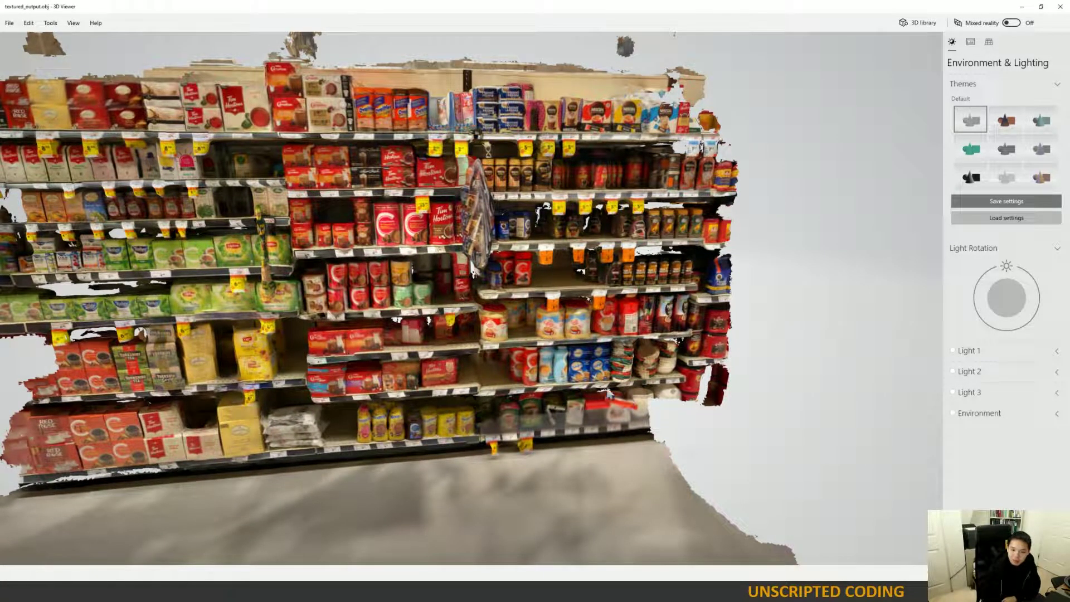
drag(264, 274, 500, 272)
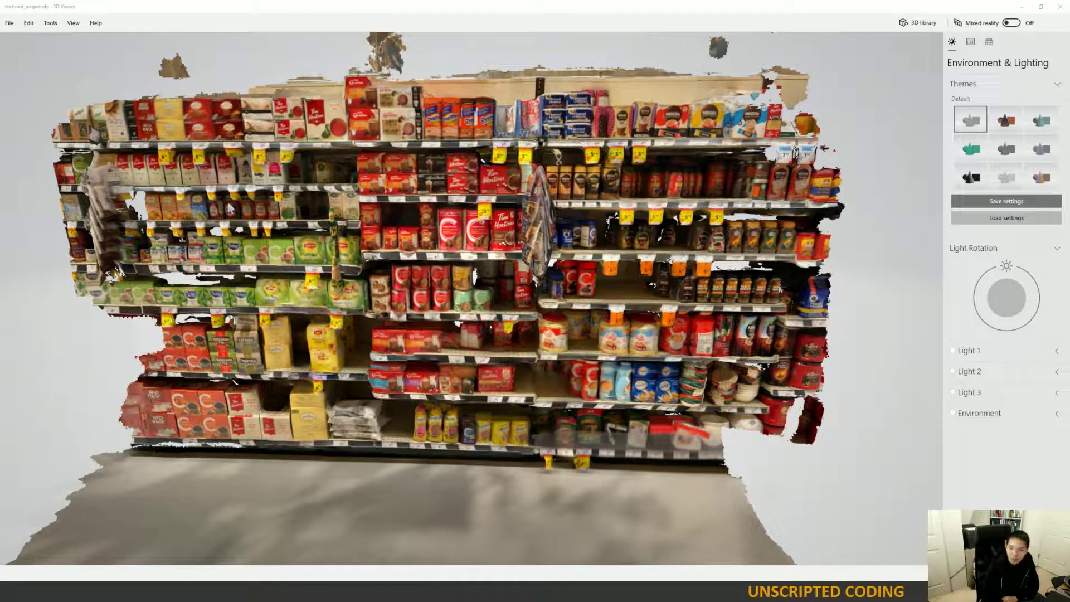
Minimize 3D Viewer and bring up Unity's Assets > Create menu.
key(super+Down)
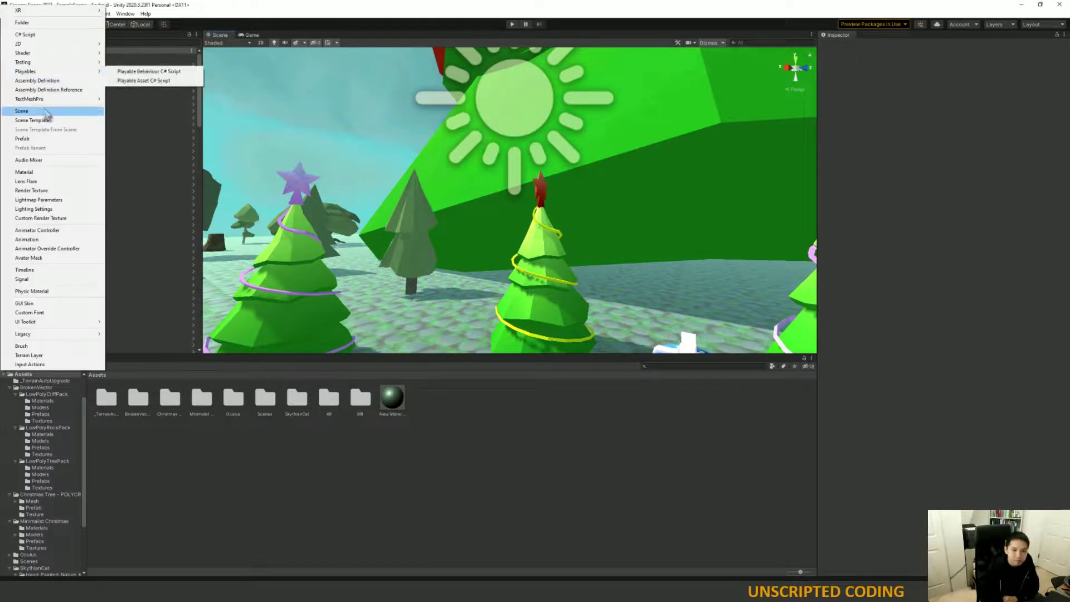
click(48, 110)
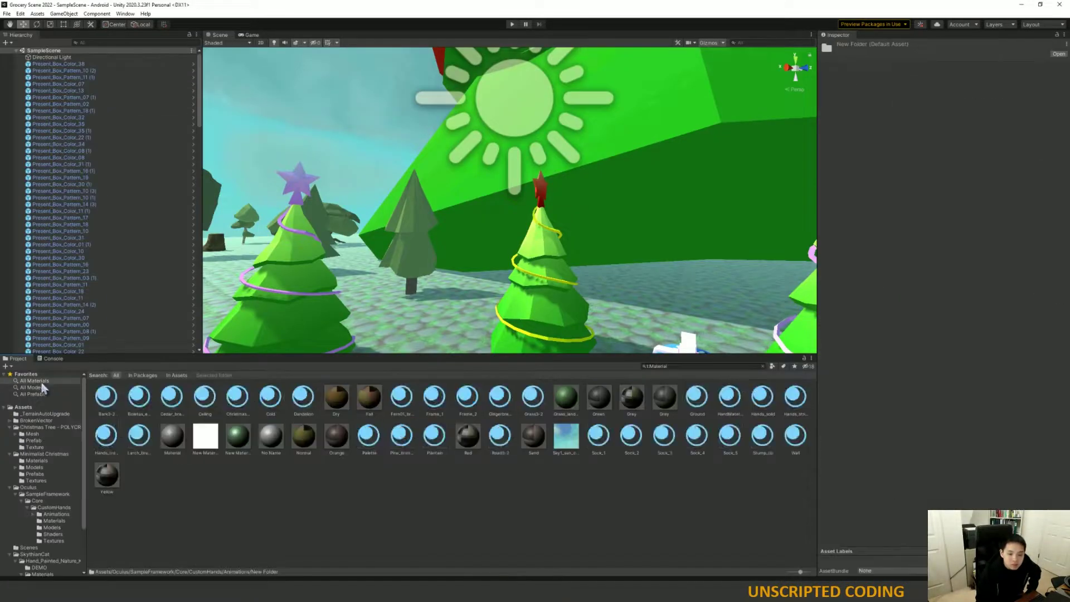
Open the 'Import OBJ and MTL File - Unity' video, then open the SafewayScan folder.
click(34, 387)
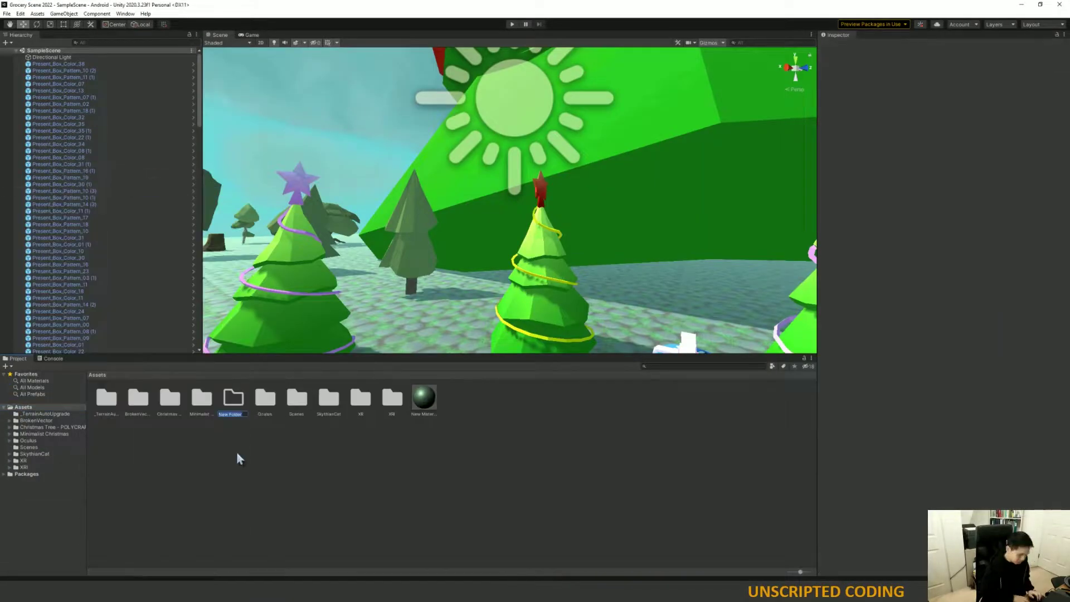
double_click(232, 397)
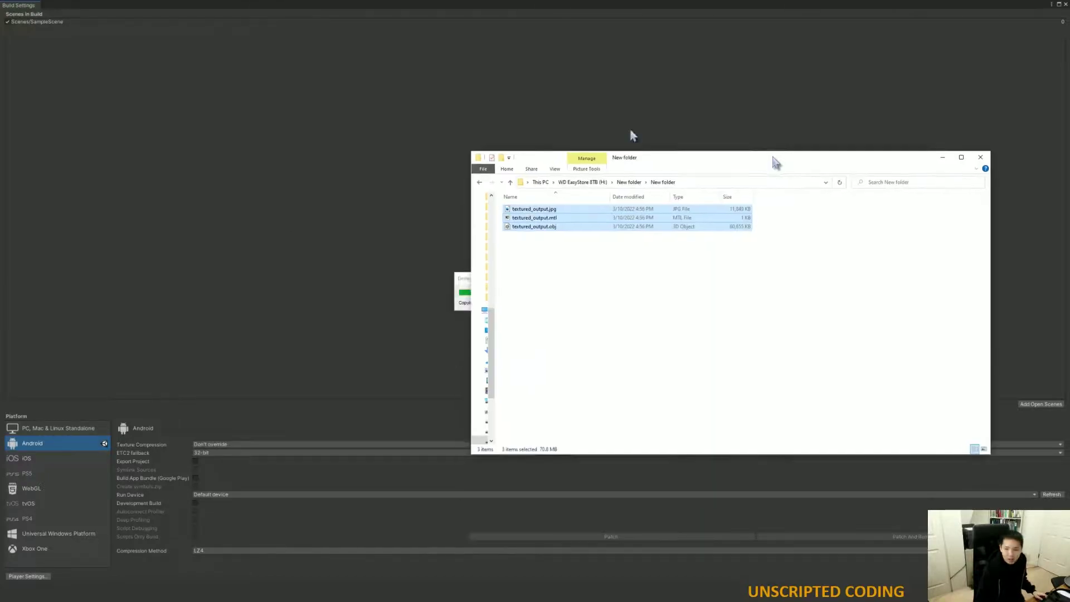
Move the scan folder window up-left and deselect the three textured_output files.
drag(630, 151, 286, 110)
click(206, 232)
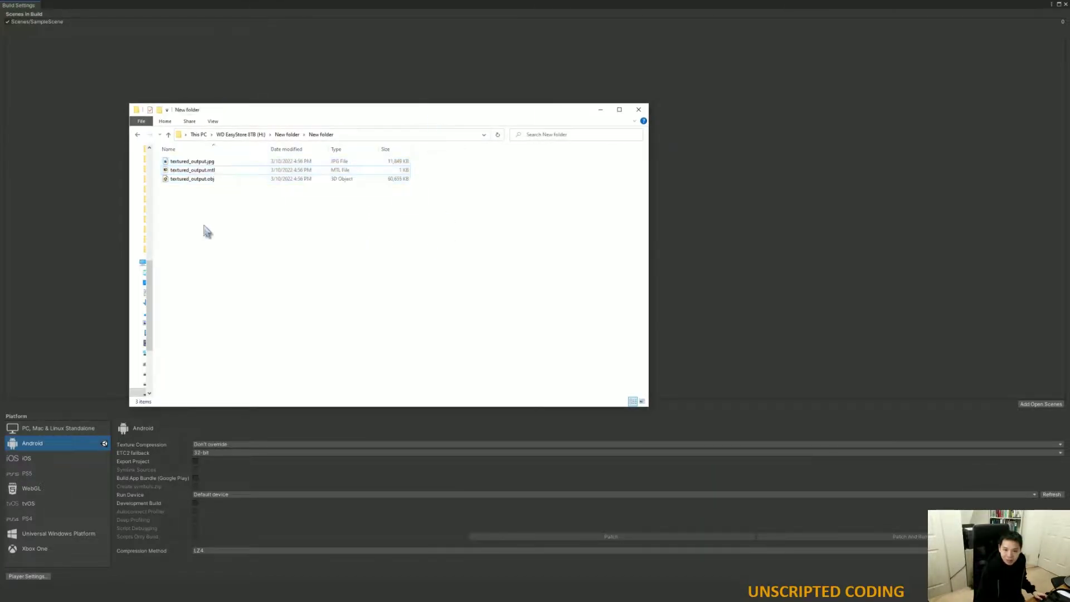
Compare the file sizes of textured_output.jpg, .mtl and .obj, then move Explorer aside to return to Unity.
click(205, 162)
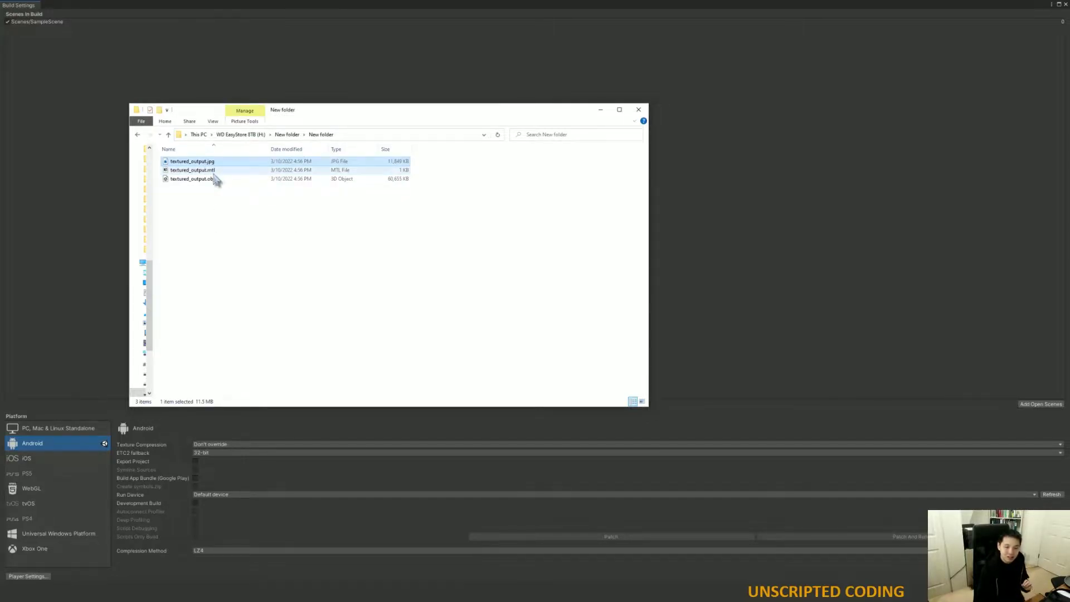
click(214, 170)
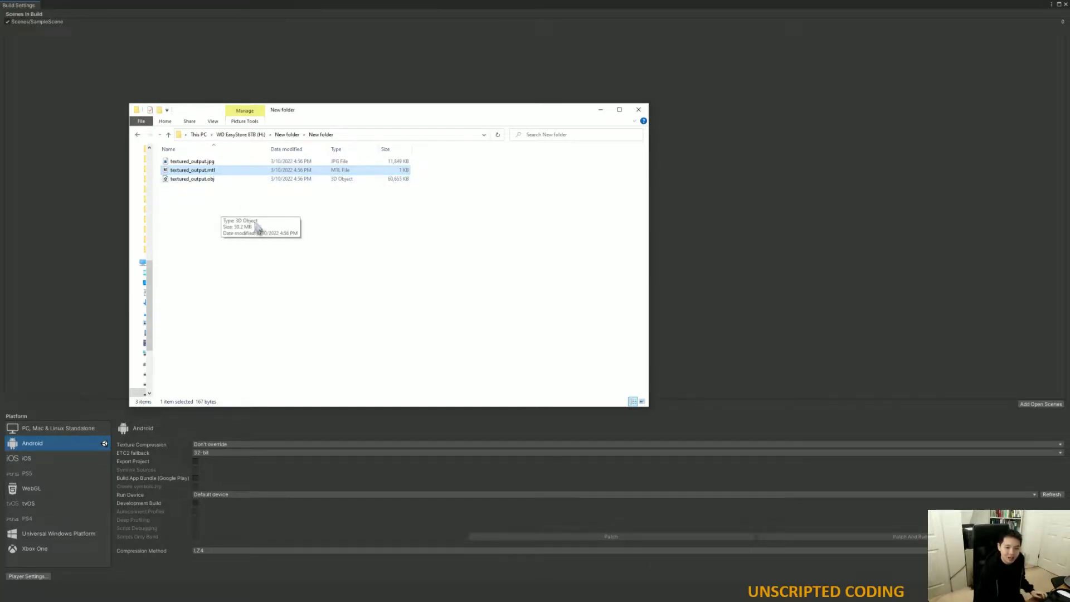
click(204, 181)
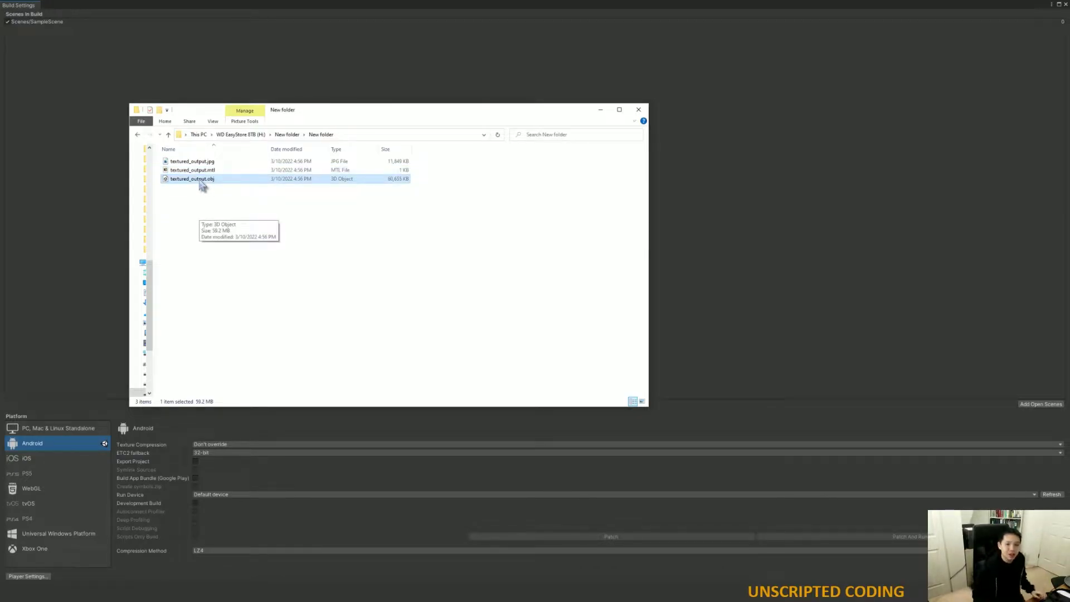
drag(193, 111, 0, 114)
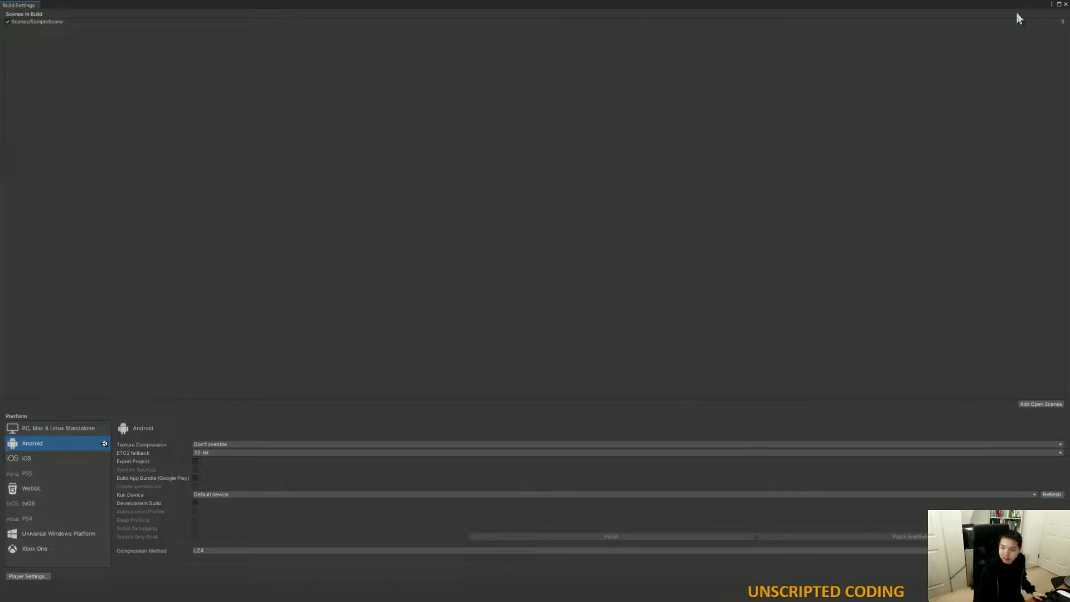
click(1066, 5)
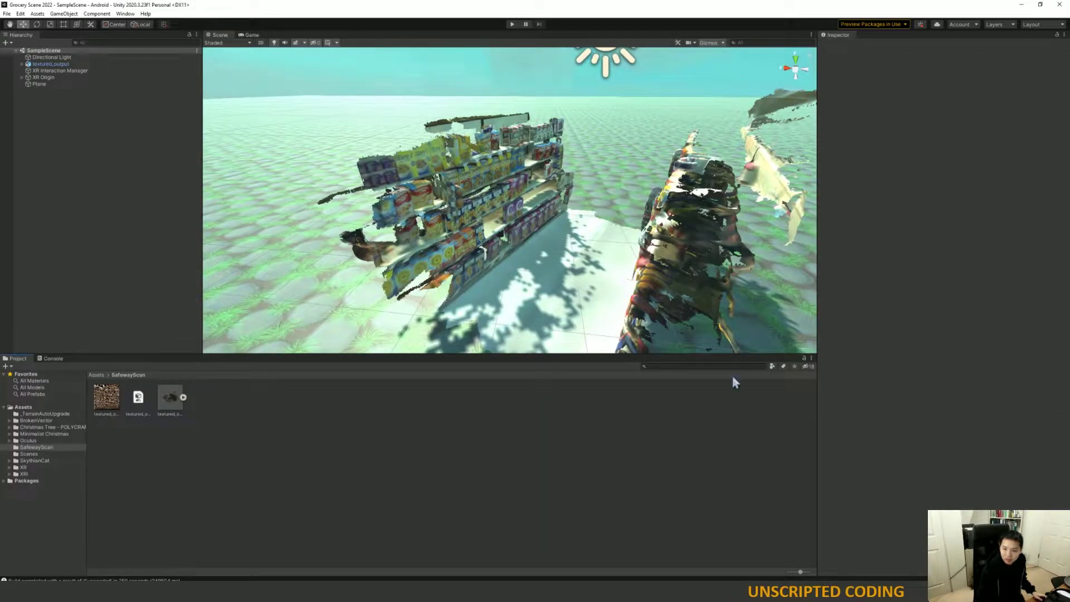
right_drag(672, 126, 583, 130)
click(374, 280)
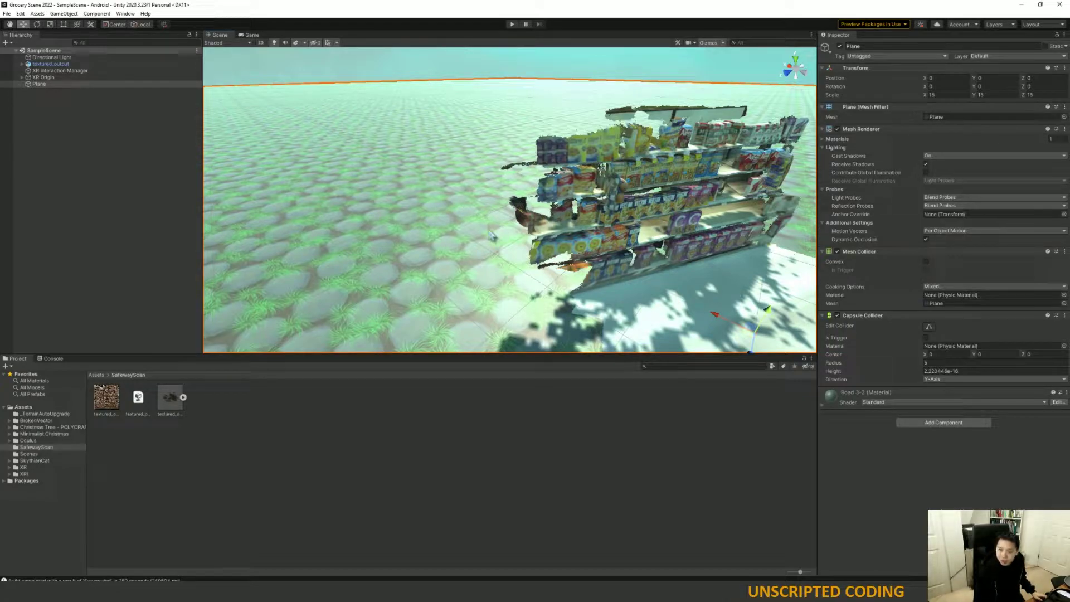
right_drag(591, 240, 567, 270)
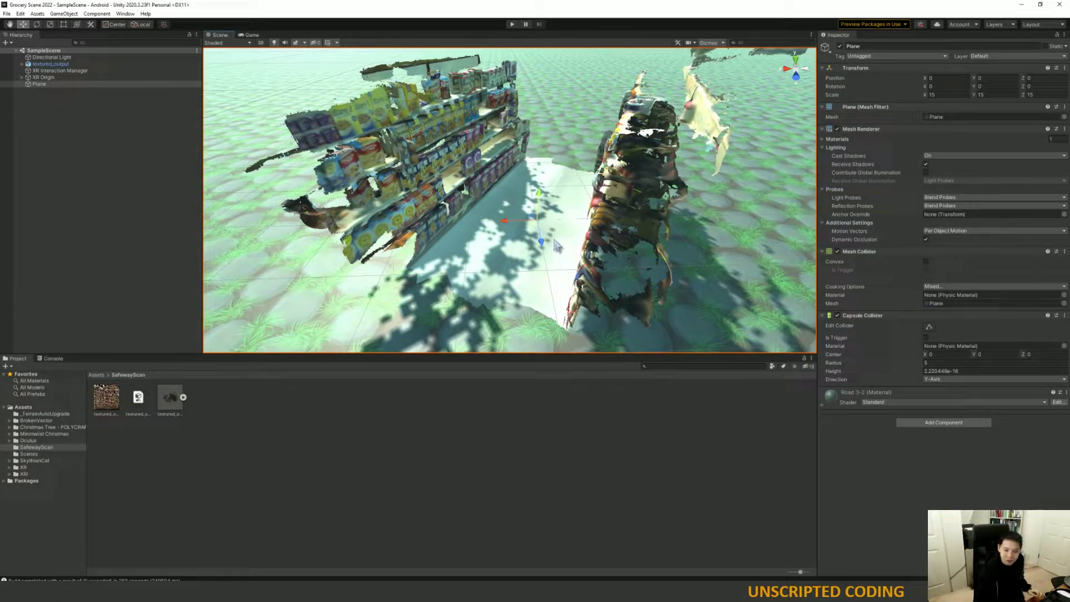
click(23, 408)
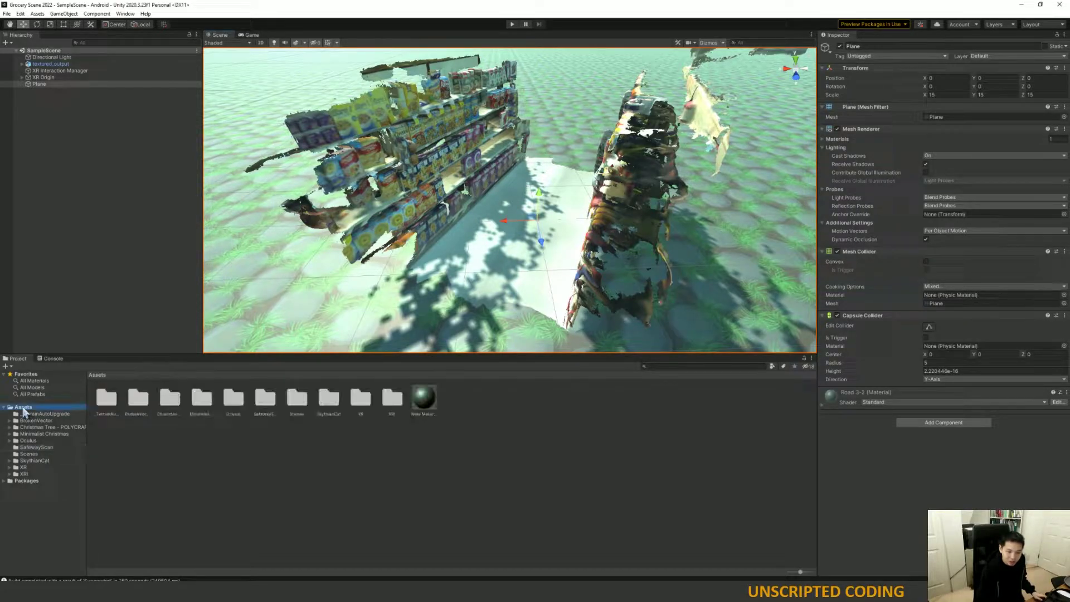
right_click(23, 407)
mouse_move(122, 179)
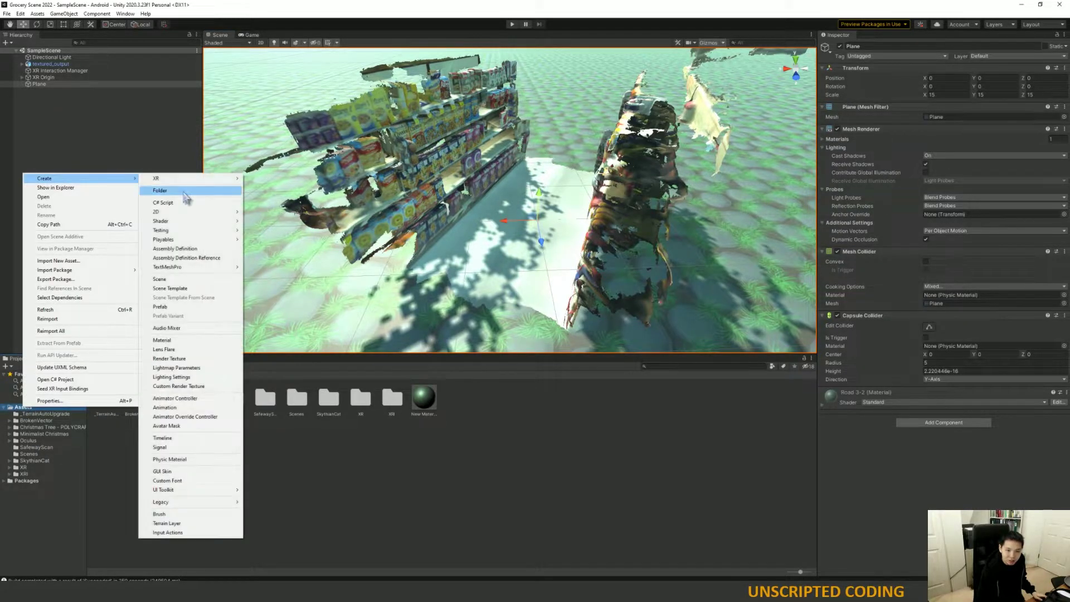
click(427, 524)
click(35, 448)
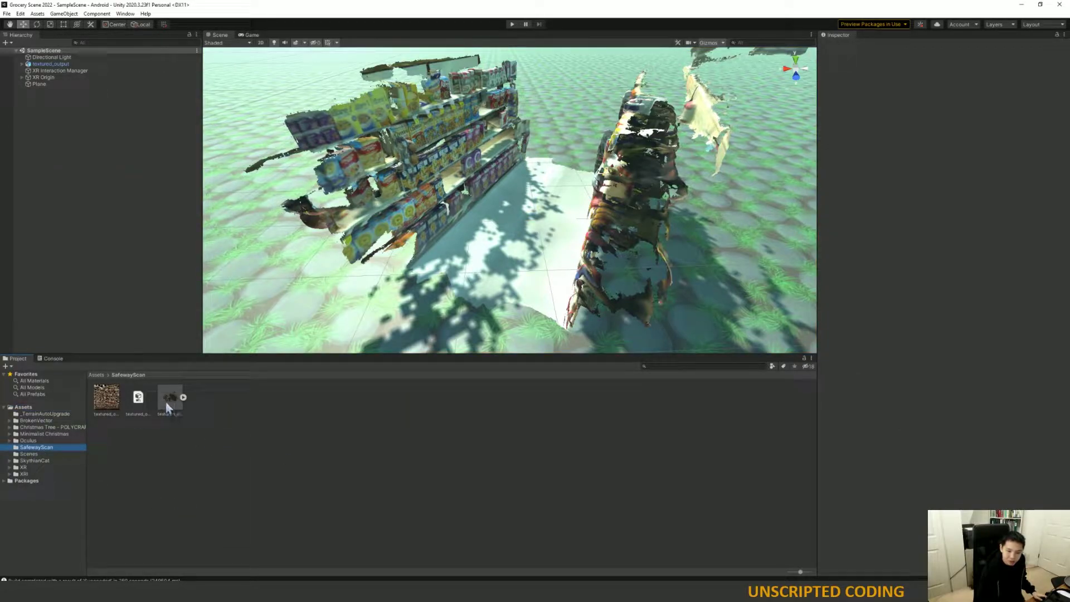
right_drag(731, 249, 714, 196)
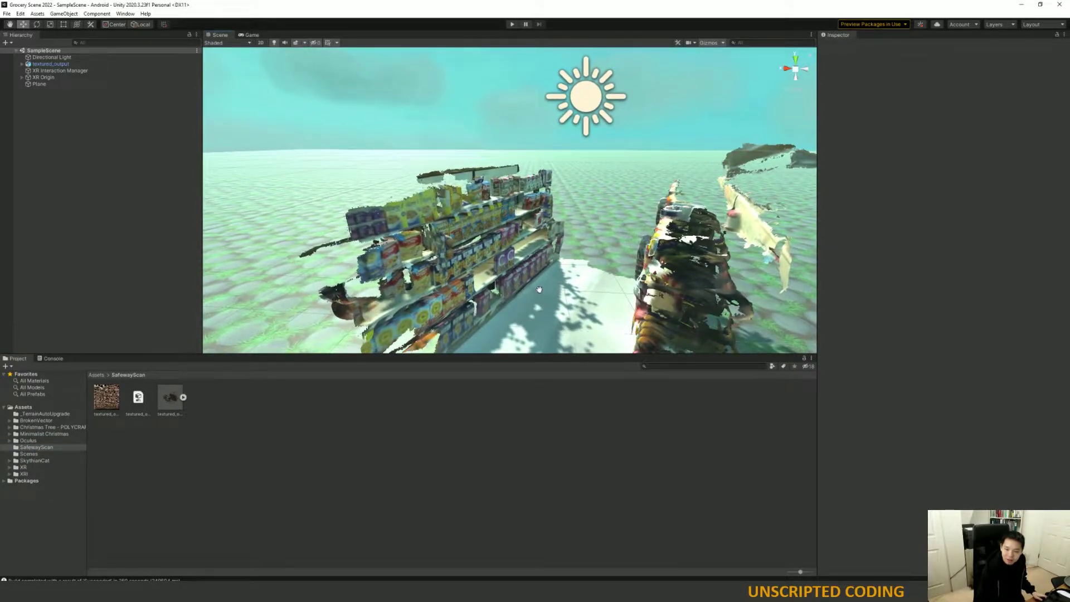
middle_drag(539, 289, 545, 245)
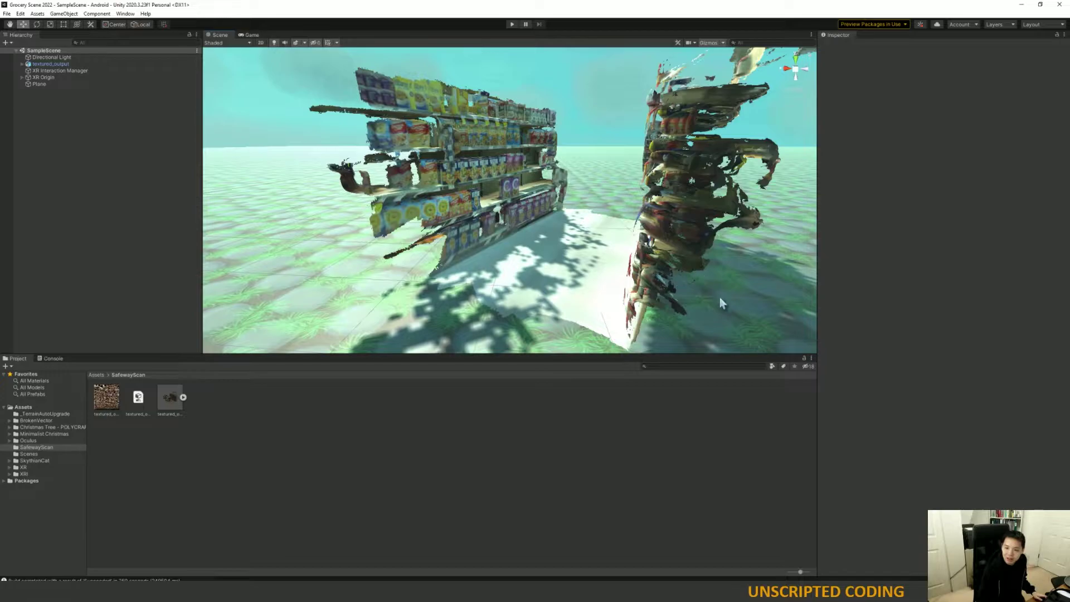
Orbit and fly the Scene view into the aisle, turning toward the right-hand shelf.
alt+drag(720, 296, 540, 206)
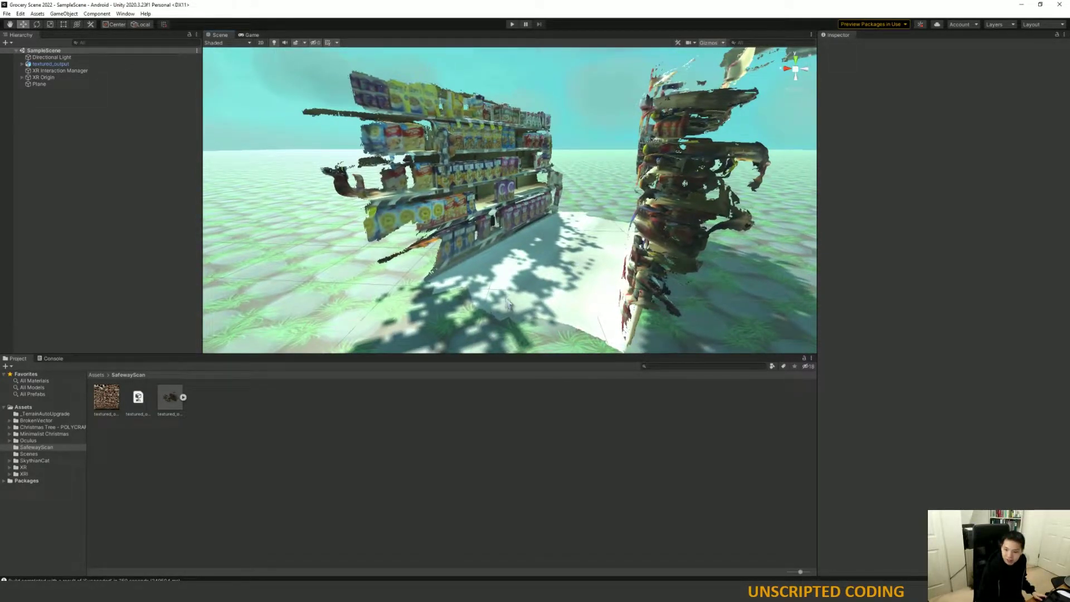
alt+drag(581, 241, 596, 279)
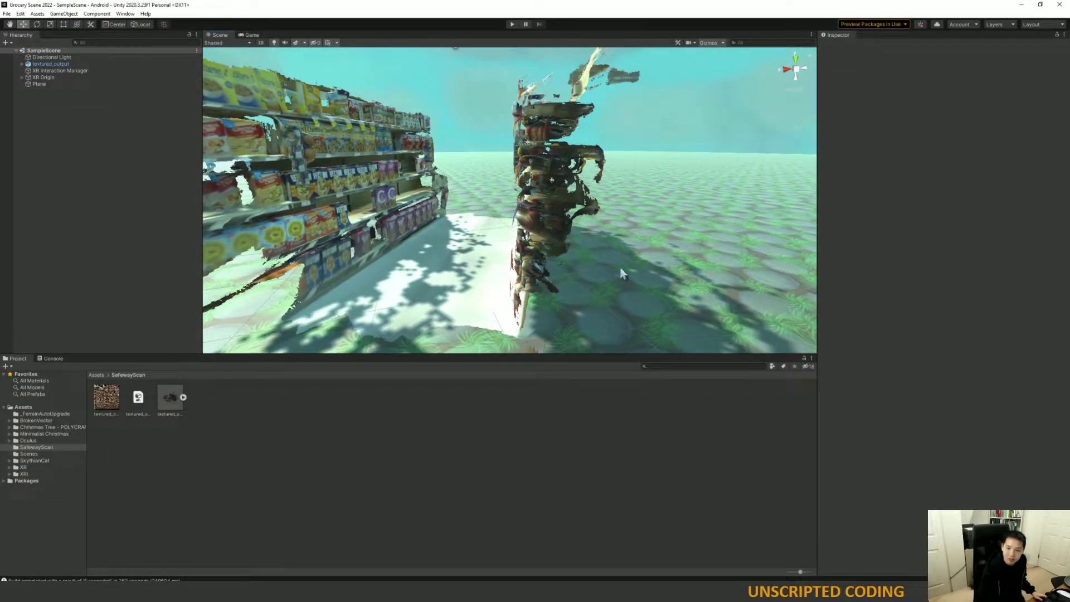
middle_drag(683, 287, 496, 298)
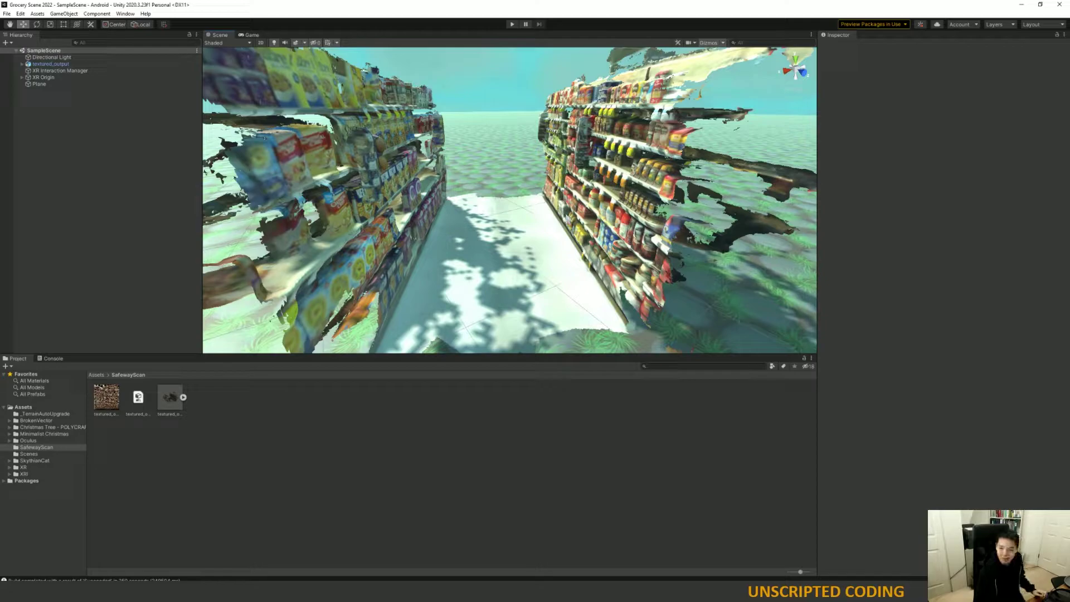
right_drag(549, 231, 551, 251)
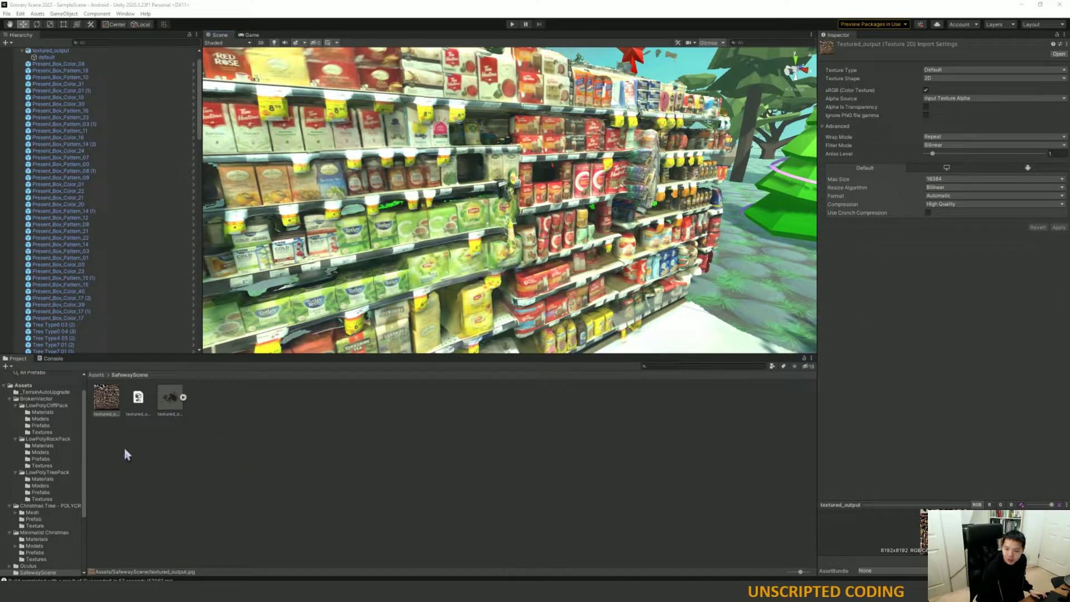
Give the textured_output texture Max Size 16384 and Compression None, and apply the import settings.
click(110, 411)
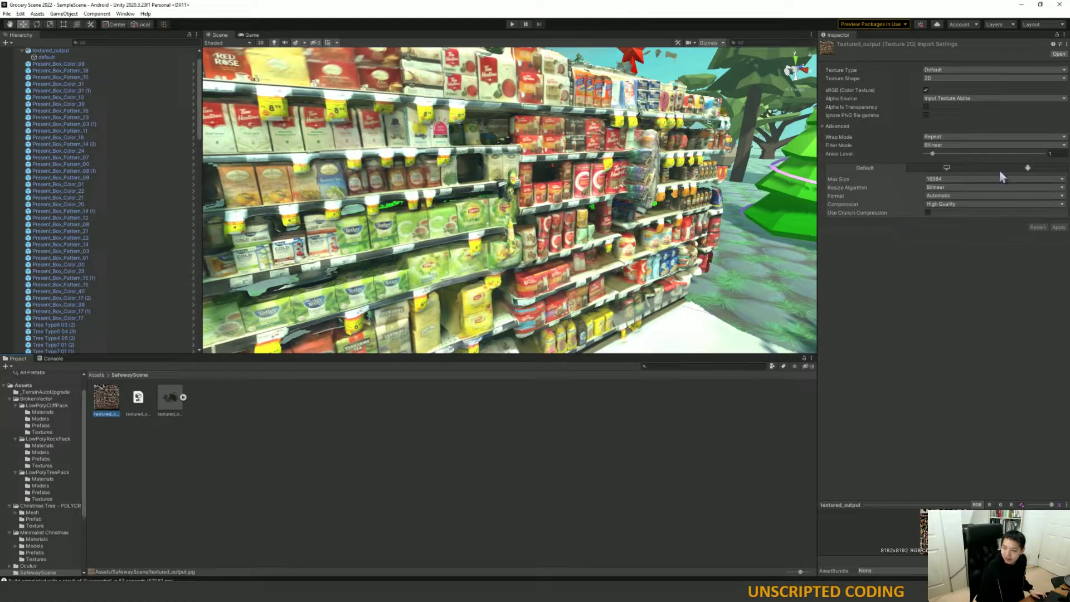
click(963, 179)
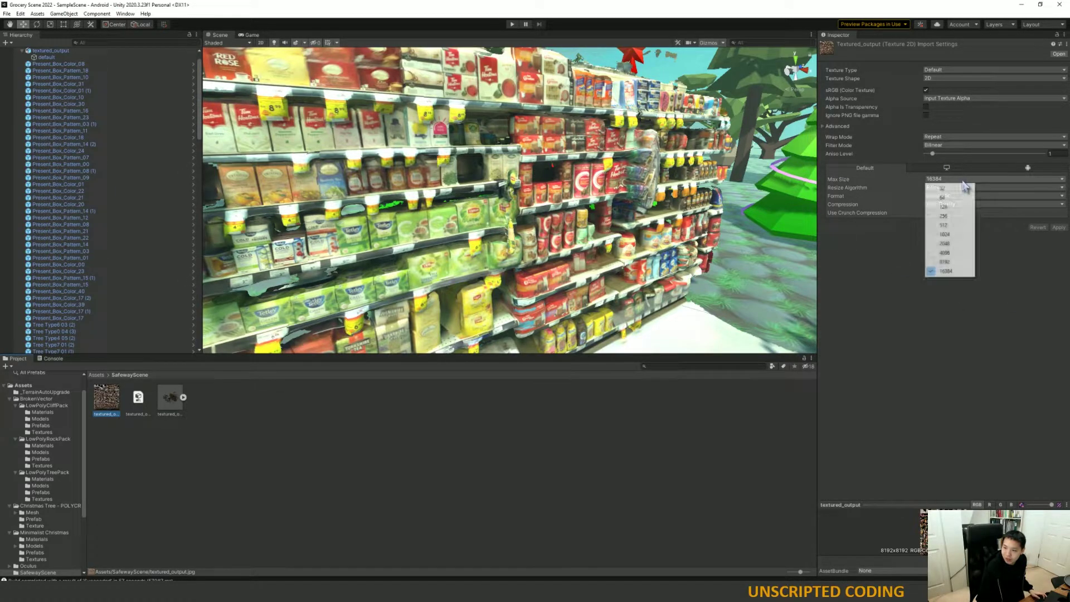
click(954, 273)
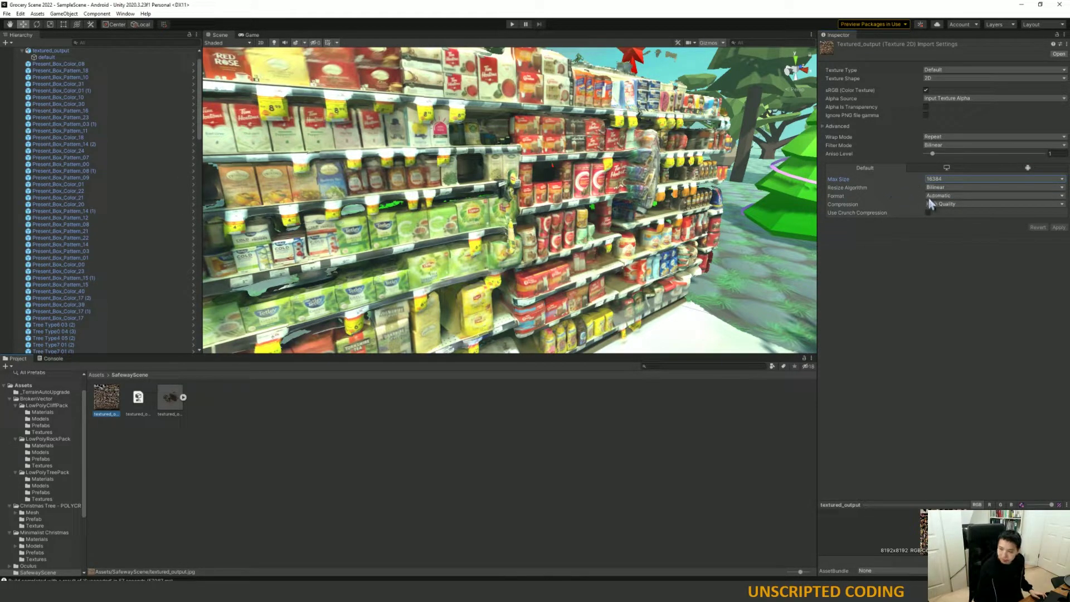
click(944, 203)
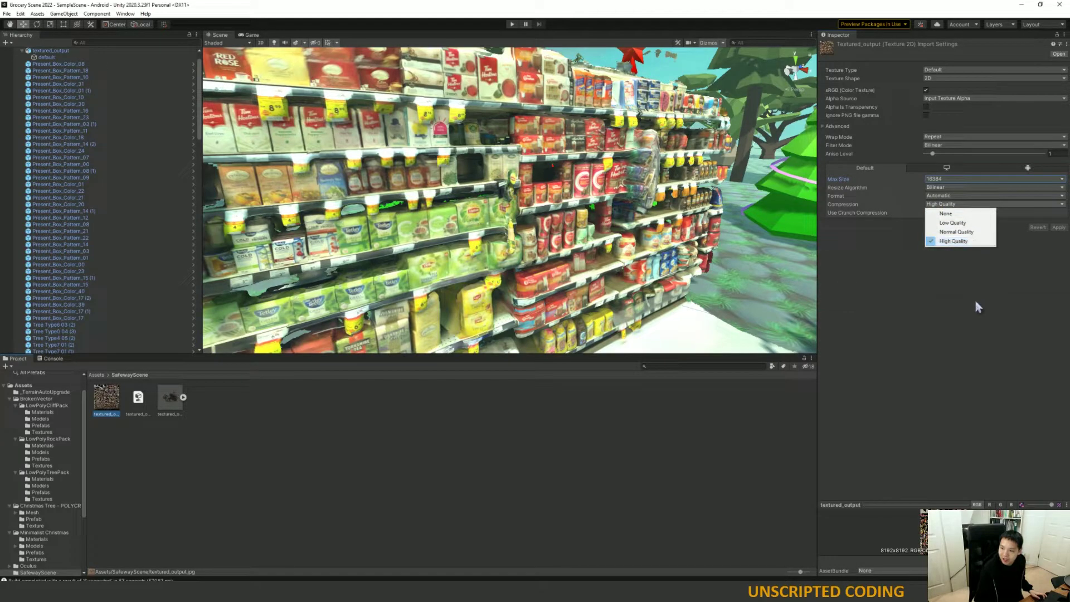
click(946, 213)
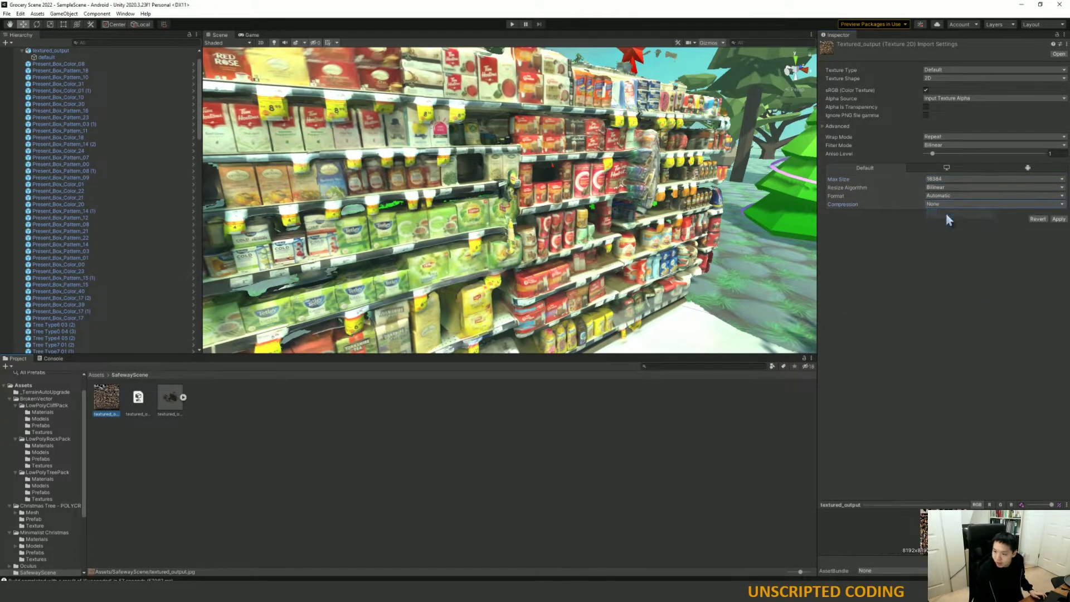
click(1058, 219)
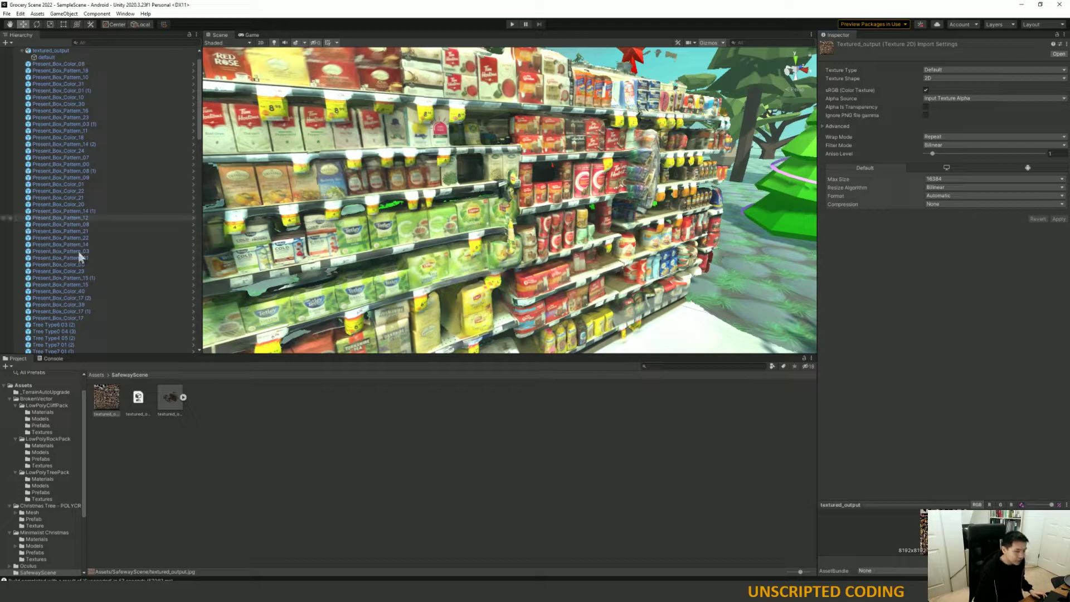
Run File > Build And Run to build the Android player and deploy it to the Quest.
click(7, 14)
click(61, 123)
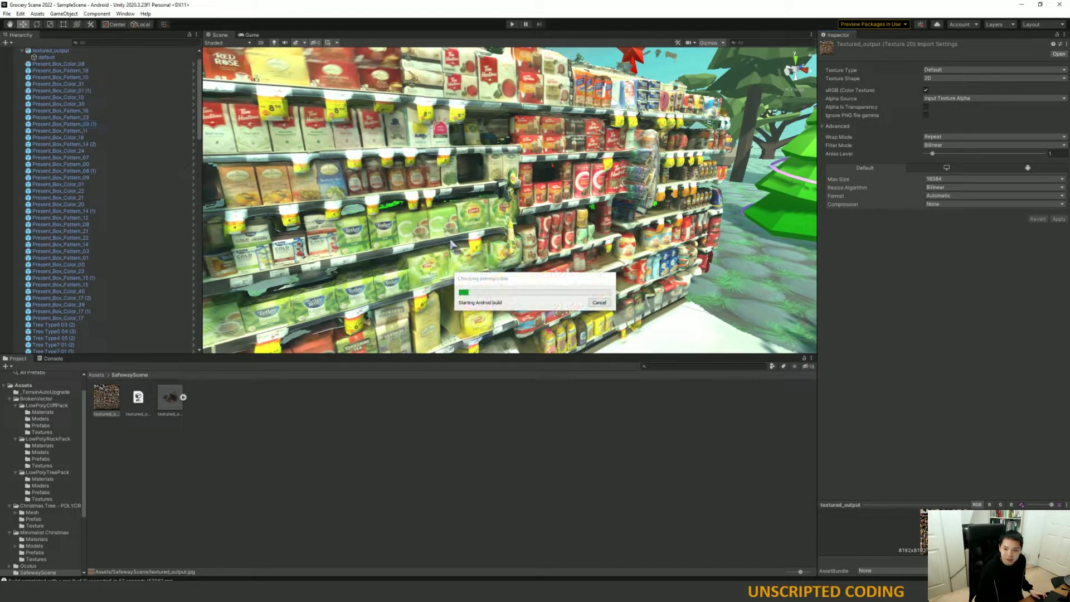